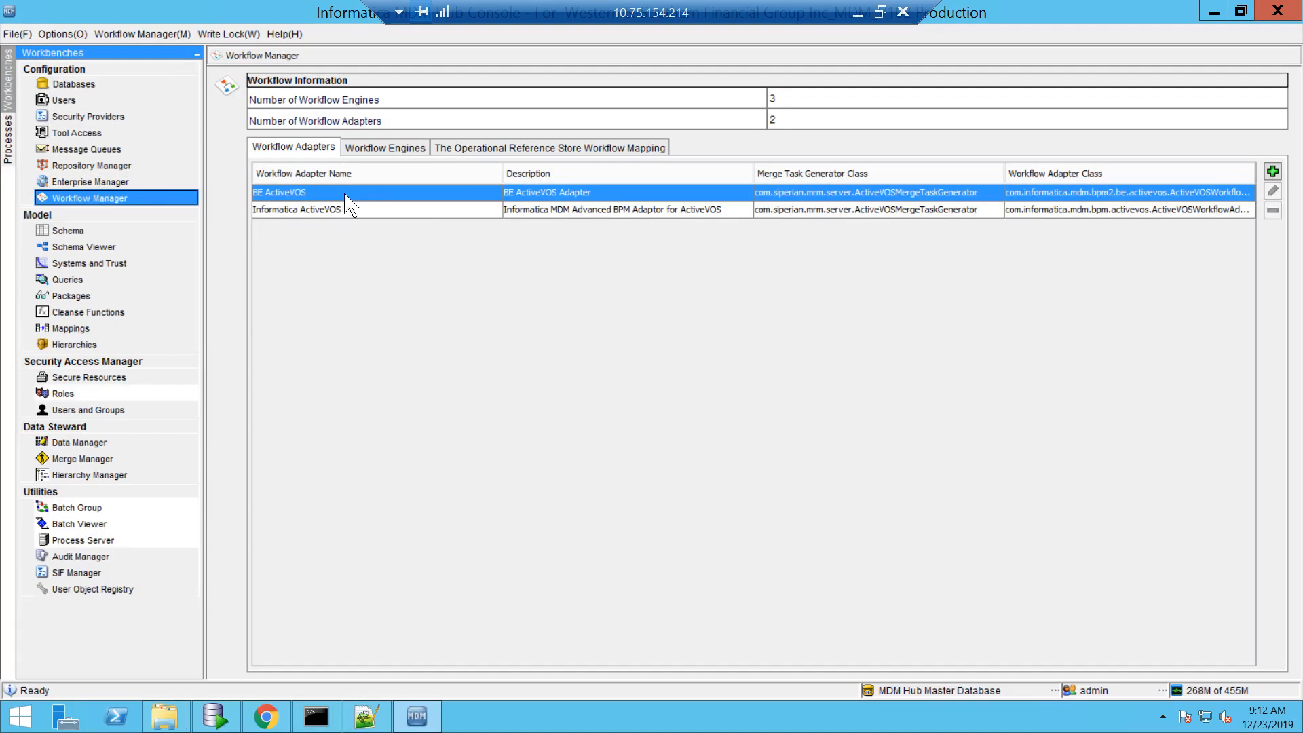
- Test the ActiveVOS workflow engine connection successfully, then view the ORS-to-workflow-engine mapping
{"action": "left_click", "coordinate": [373, 216]}
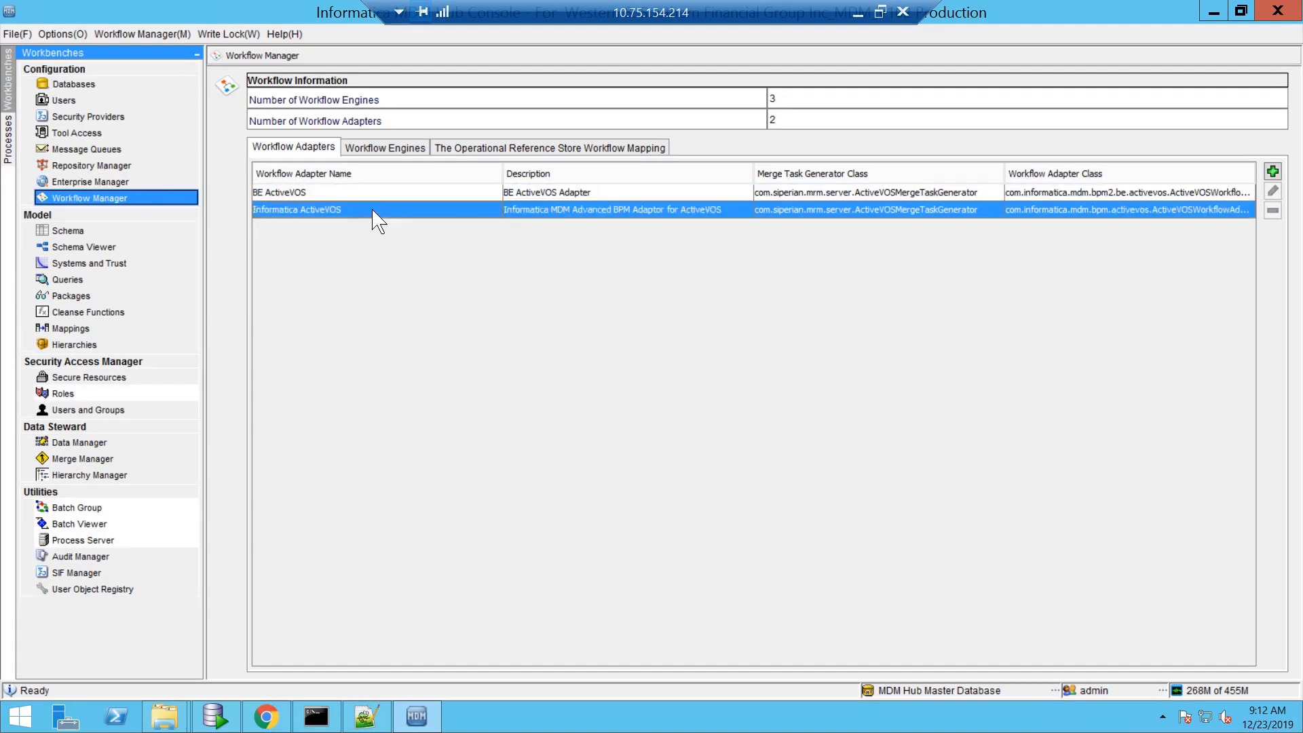
{"action": "left_click", "coordinate": [385, 149]}
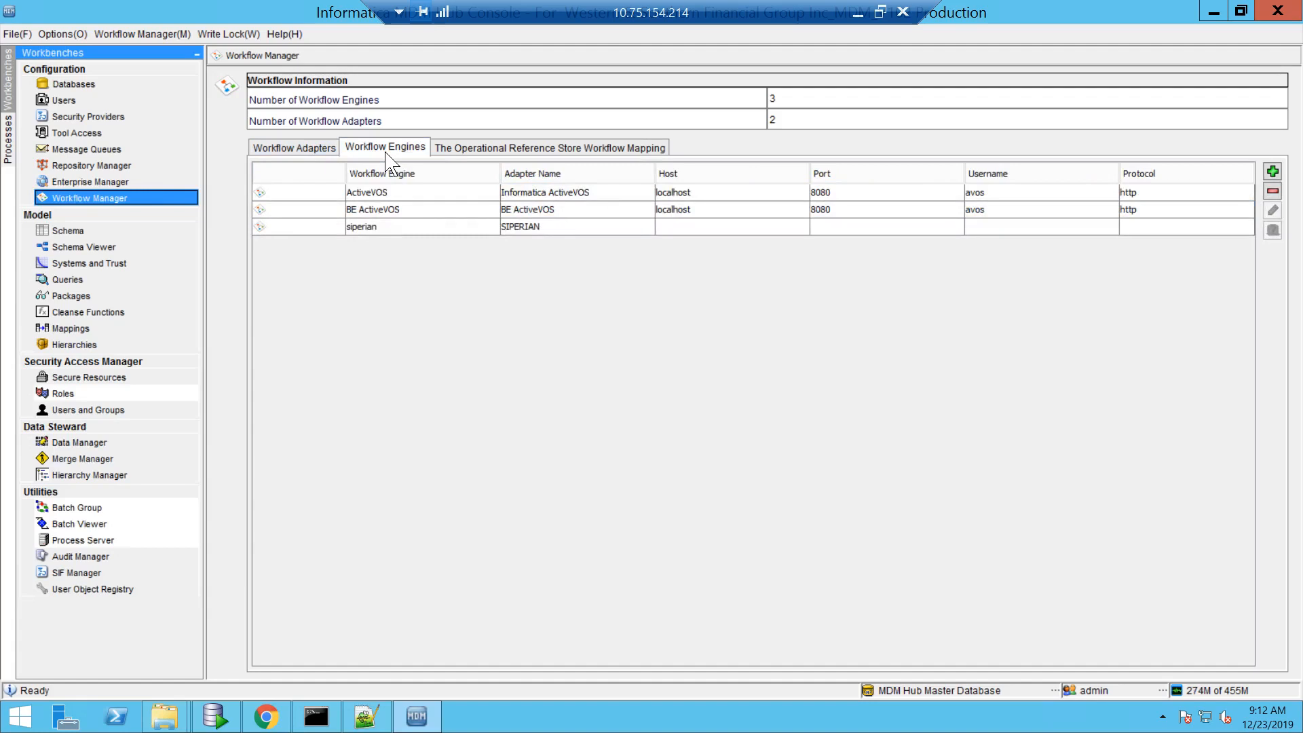
{"action": "left_click", "coordinate": [474, 193]}
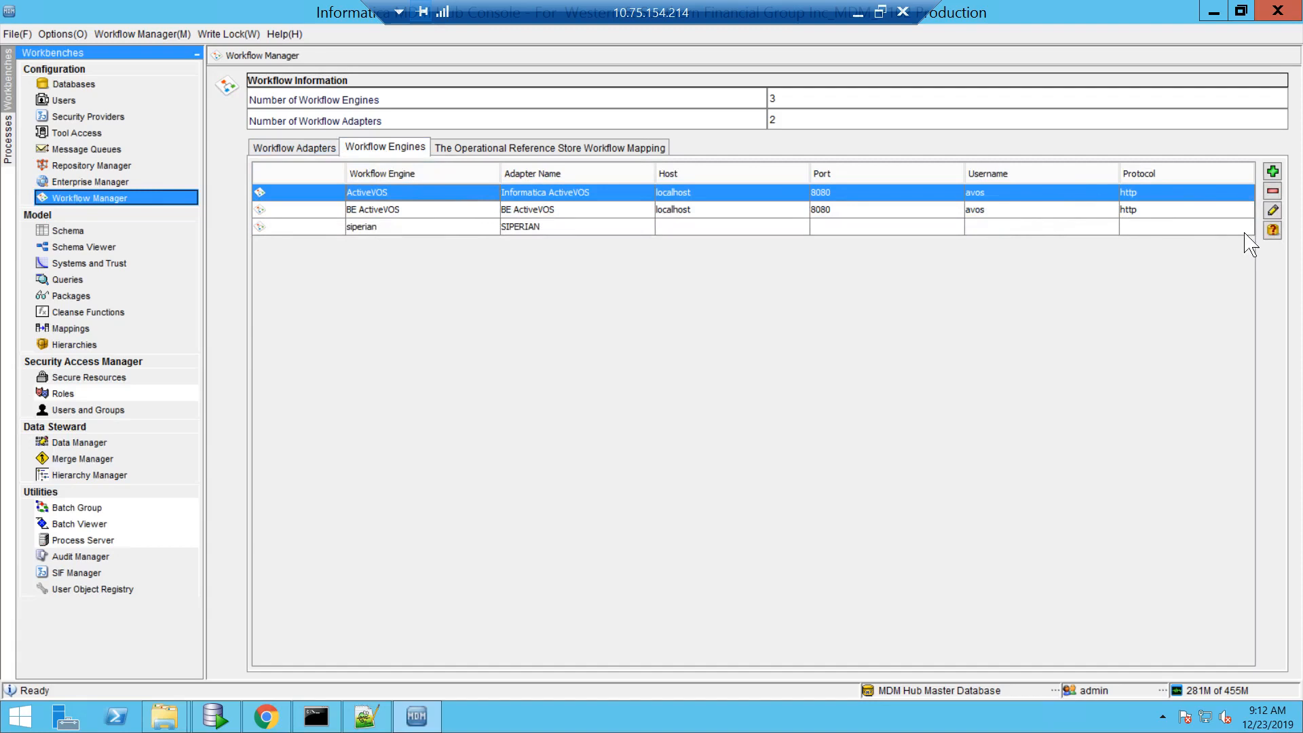
{"action": "left_click", "coordinate": [1273, 231]}
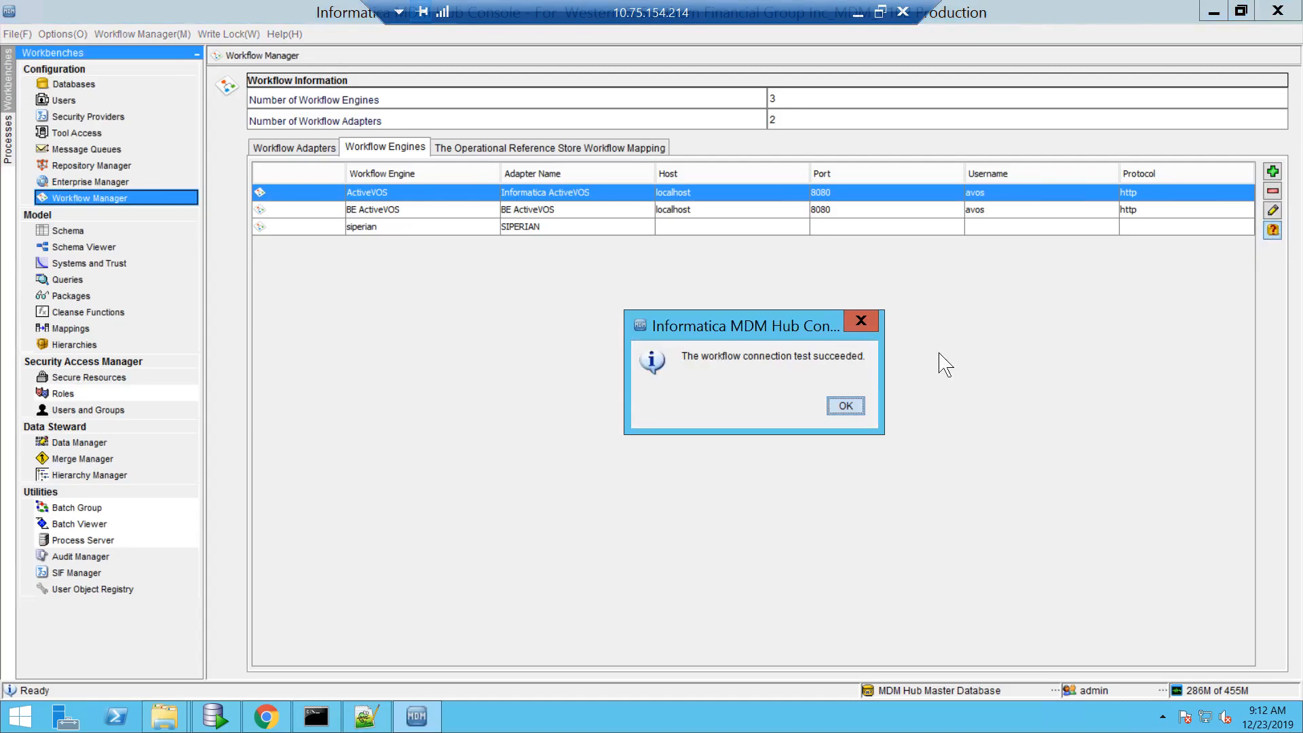
{"action": "left_click", "coordinate": [846, 406]}
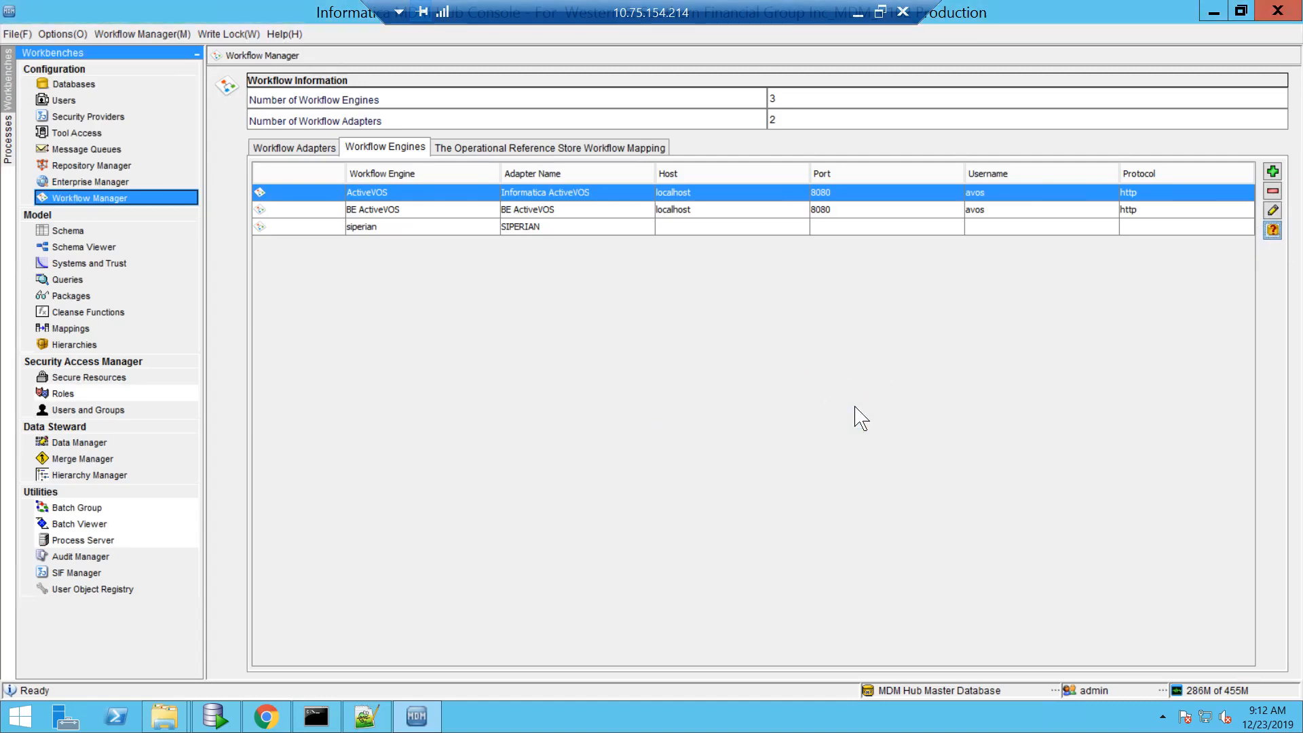
{"action": "left_click", "coordinate": [574, 149]}
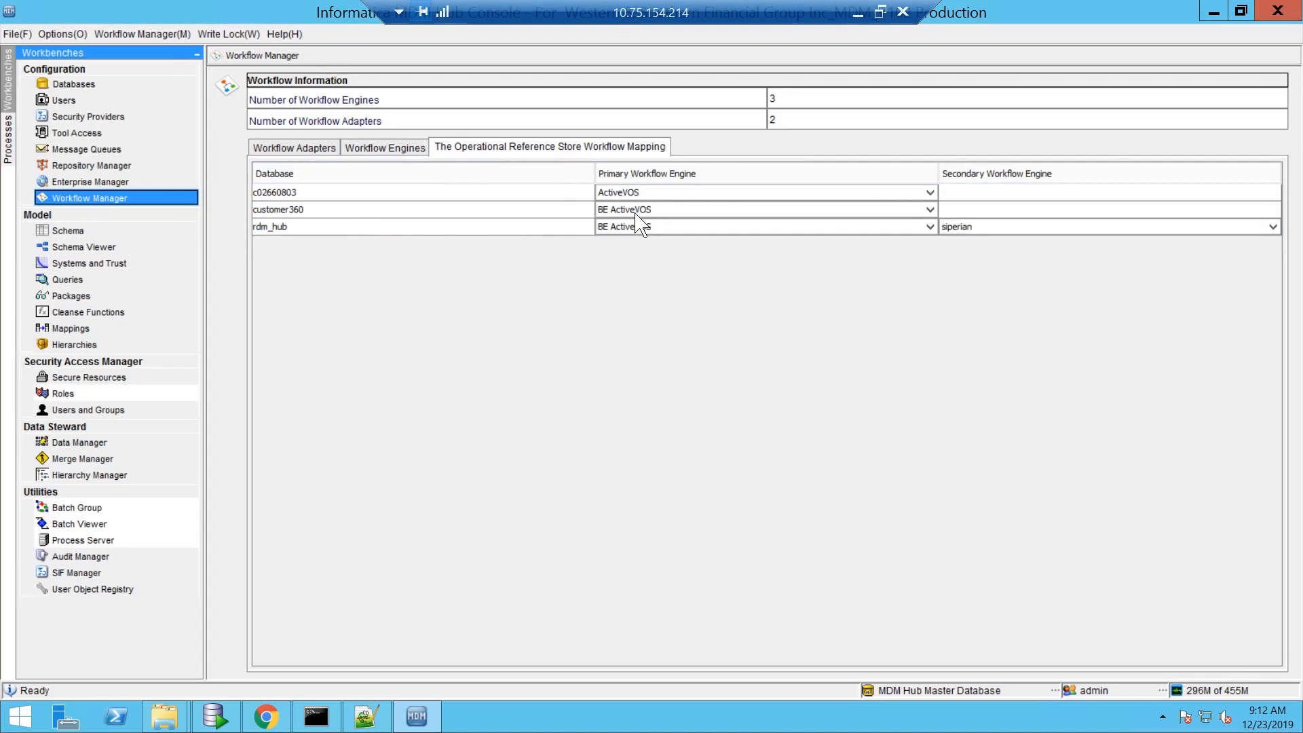
{"action": "left_click", "coordinate": [448, 203]}
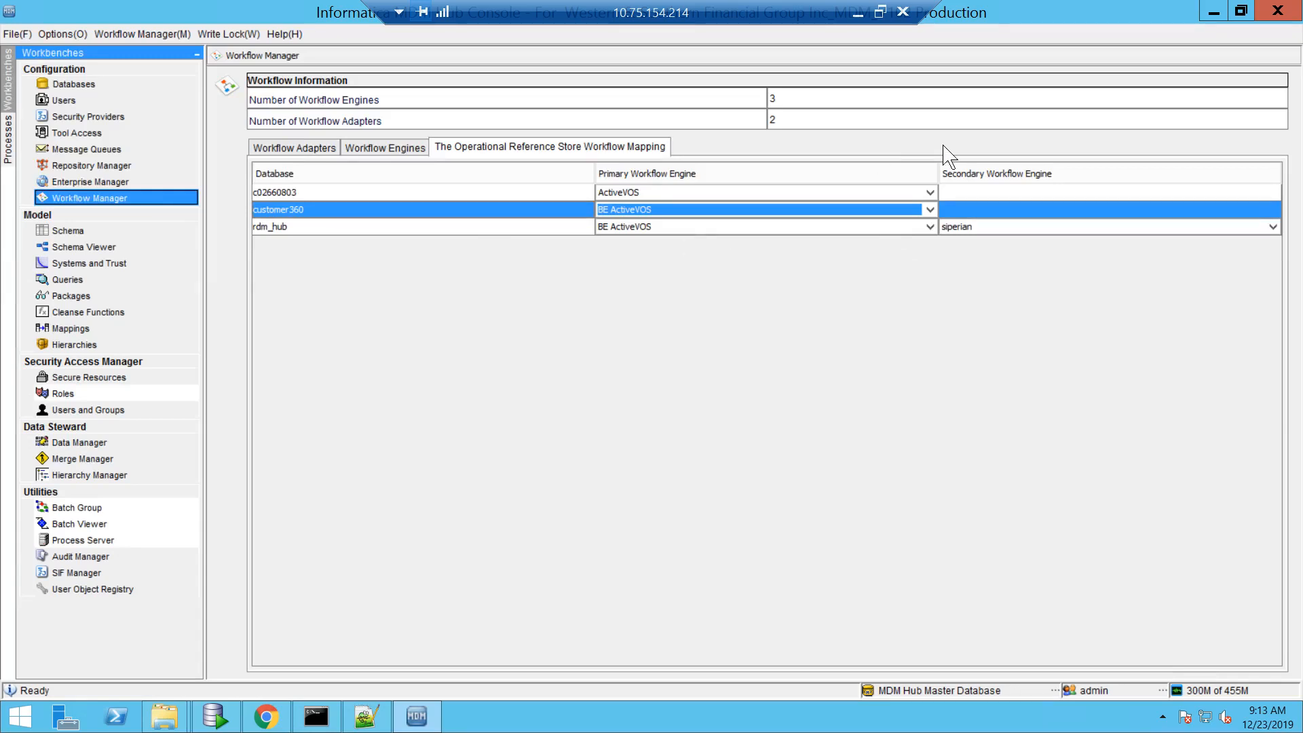
{"action": "left_click", "coordinate": [1214, 13]}
{"action": "left_click", "coordinate": [1214, 12]}
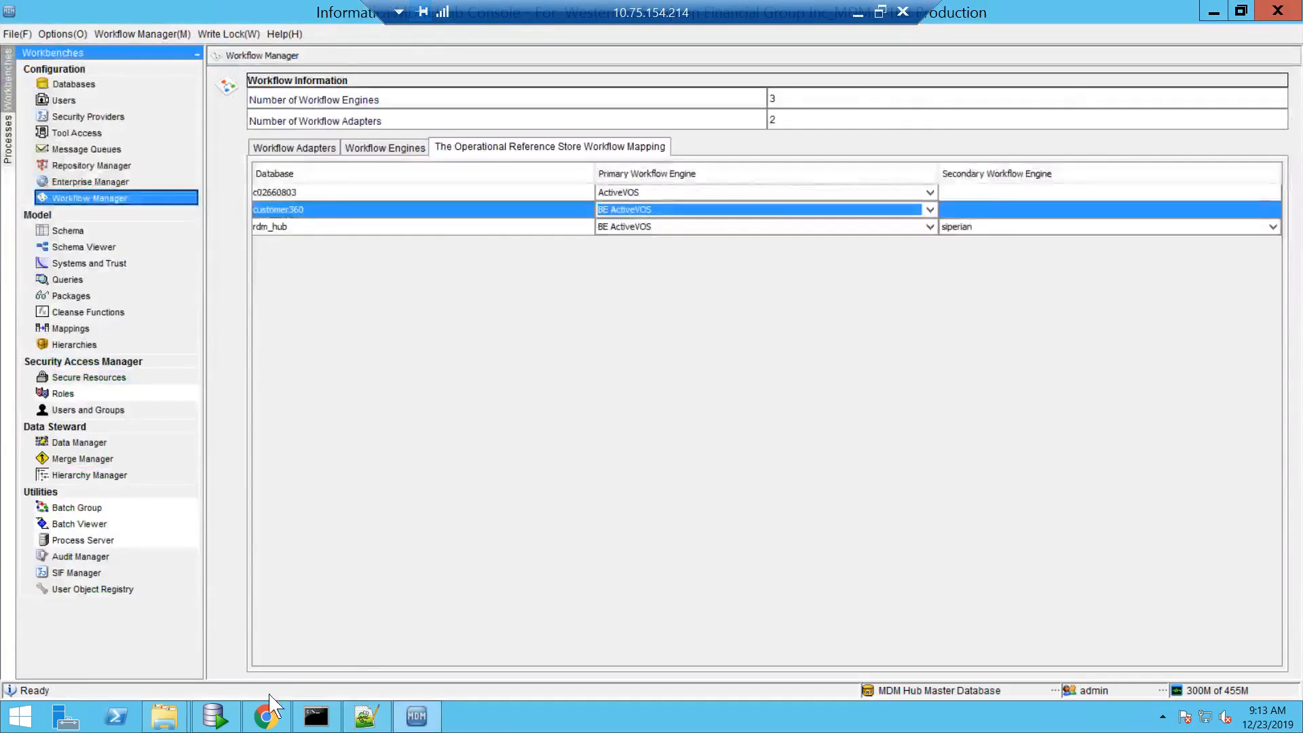
- In the browser's ActiveVOS Console, verify the server cluster shows Running, then return to Logging Properties
{"action": "left_click", "coordinate": [266, 719]}
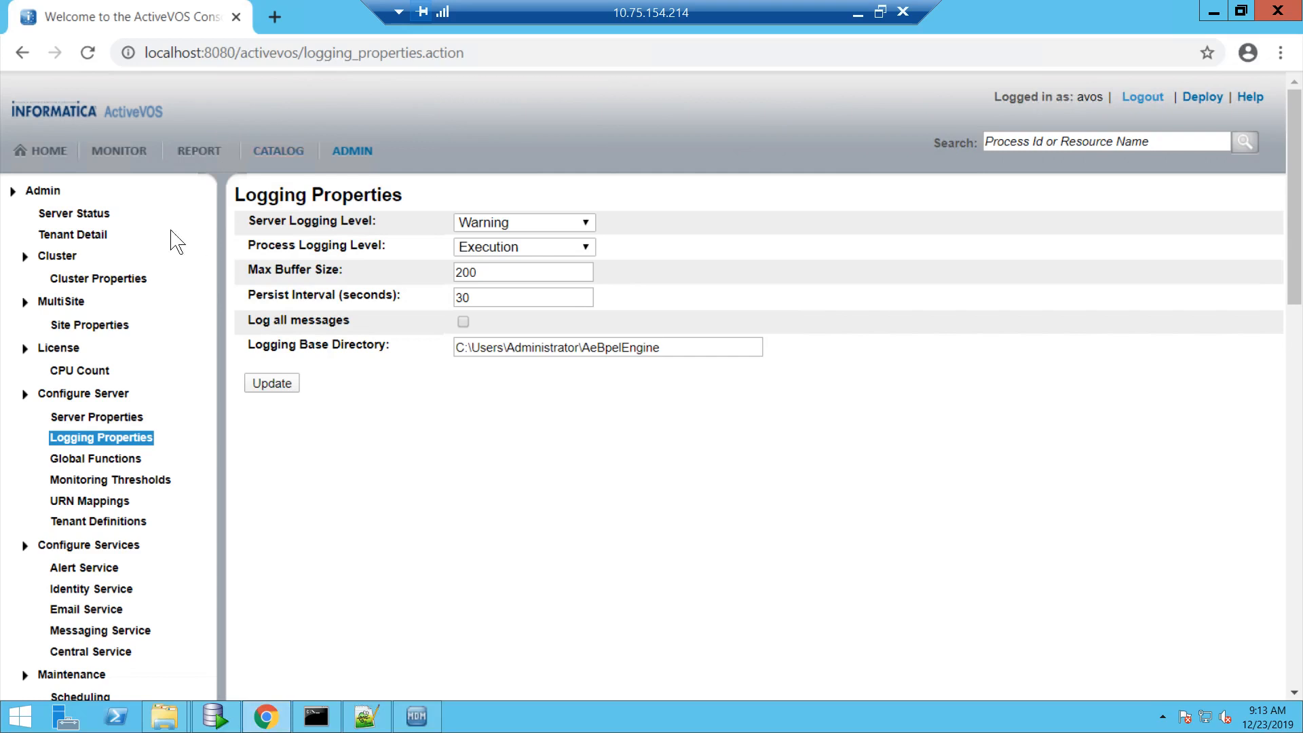
{"action": "left_click", "coordinate": [95, 216]}
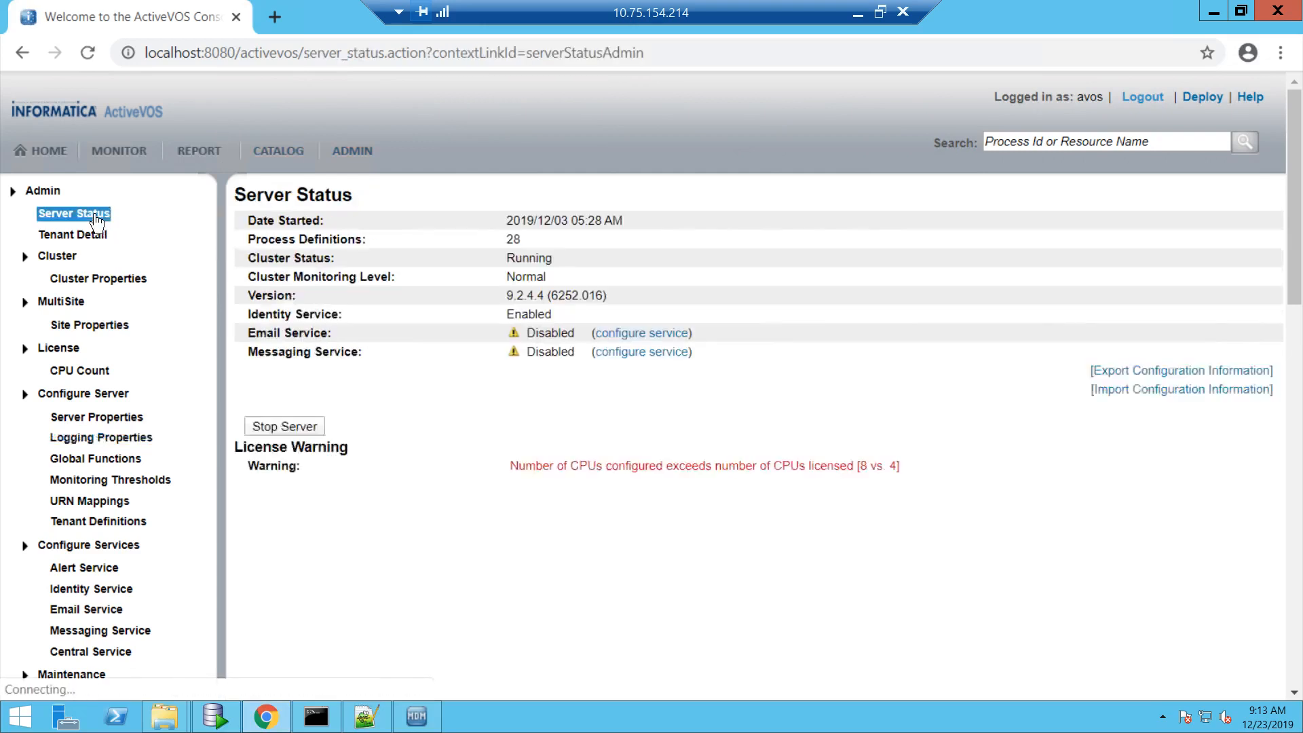
{"action": "double_click", "coordinate": [526, 259]}
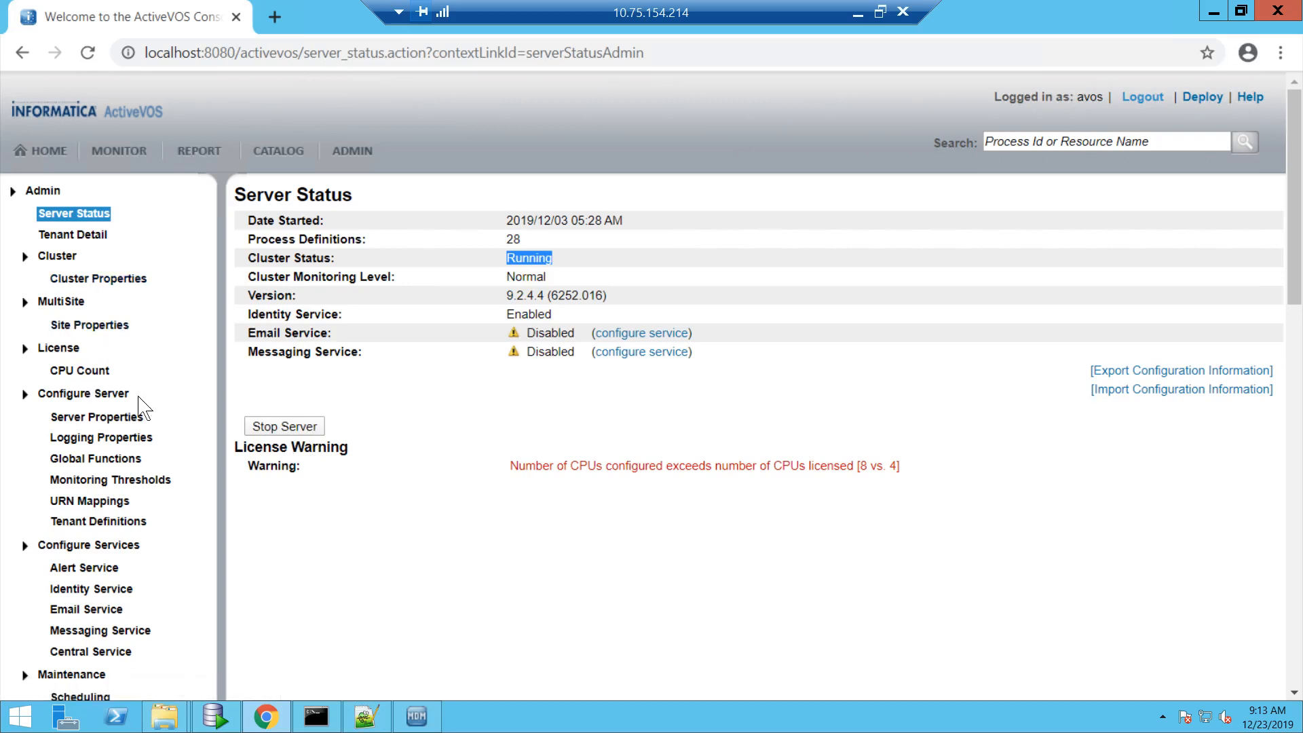
{"action": "left_click", "coordinate": [128, 440]}
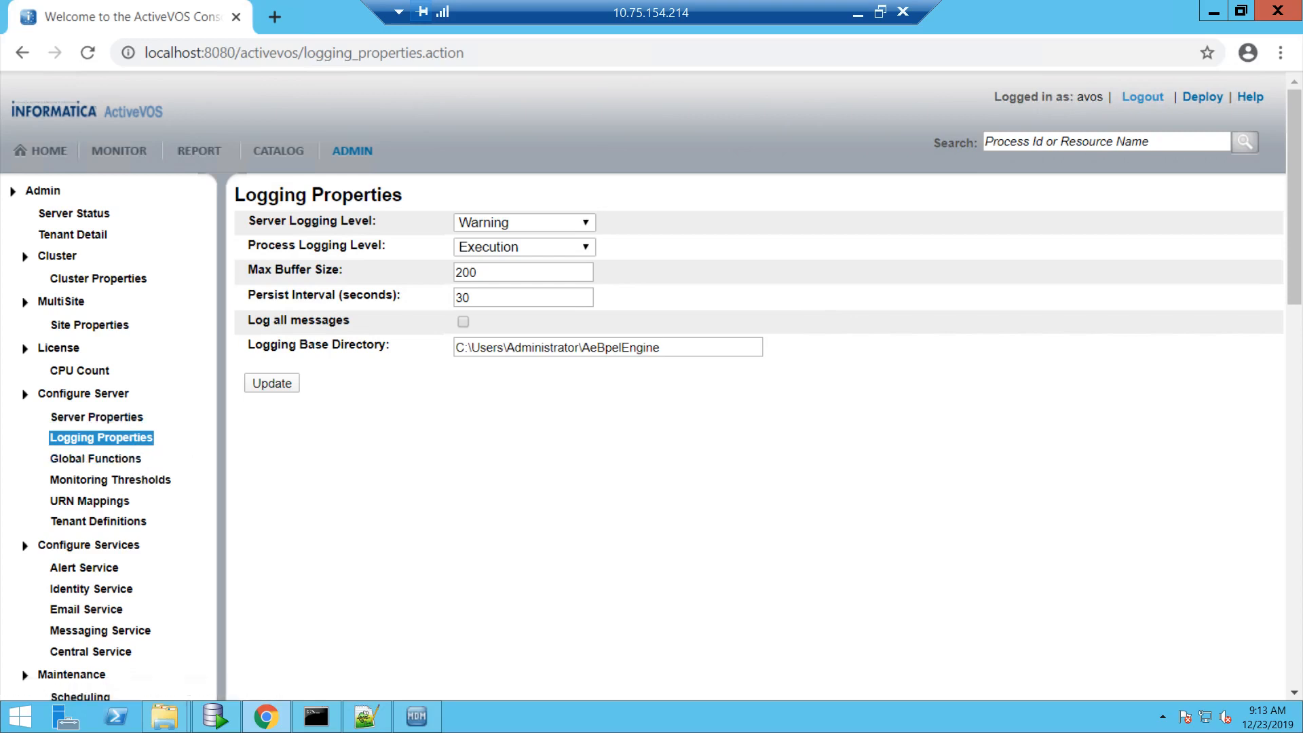
- Set server logging to Verbose and process logging to Full, and enable Log all messages
{"action": "left_click", "coordinate": [506, 224]}
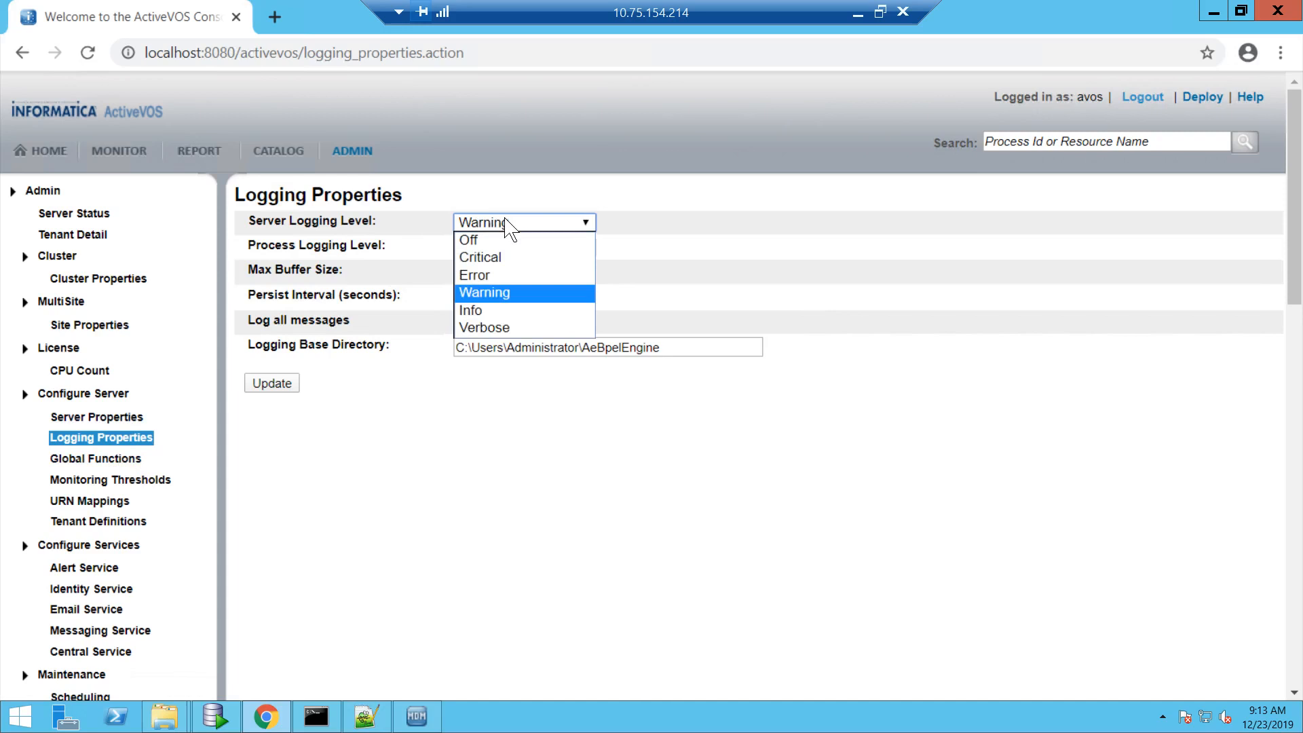
{"action": "left_click", "coordinate": [504, 329]}
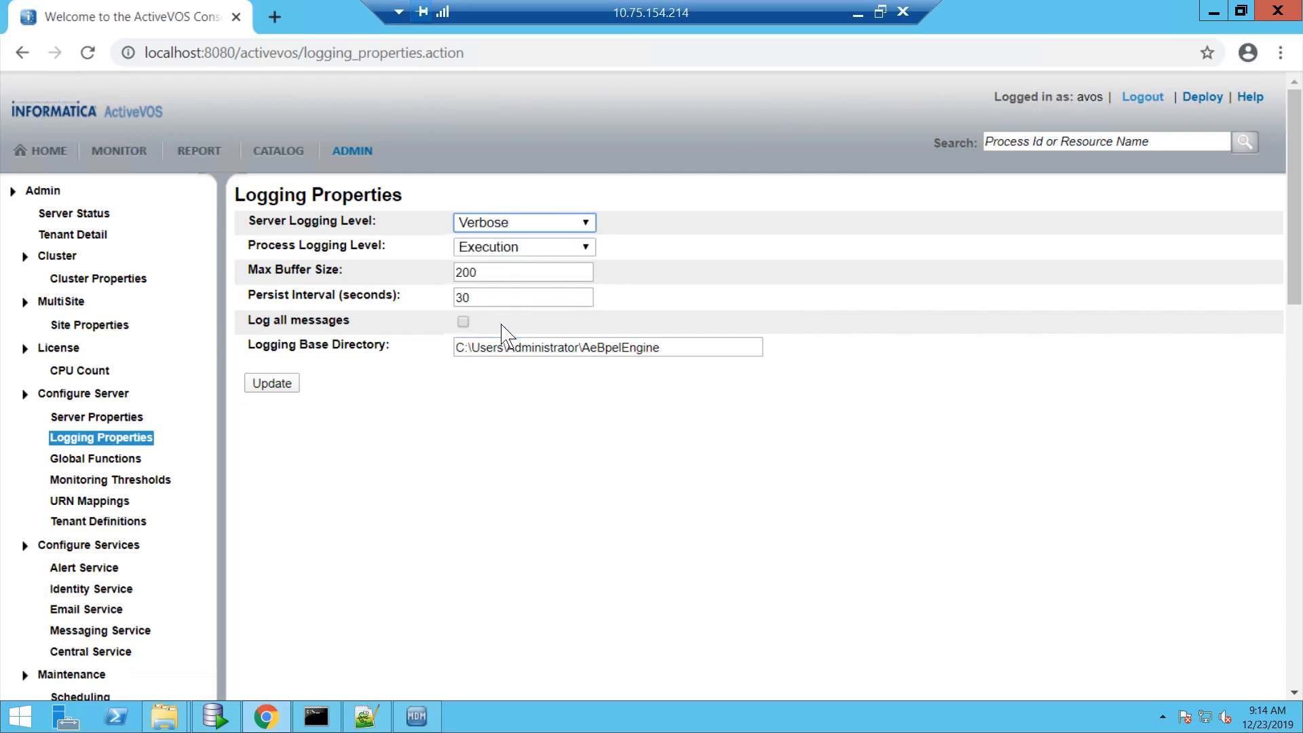
{"action": "left_click", "coordinate": [539, 246]}
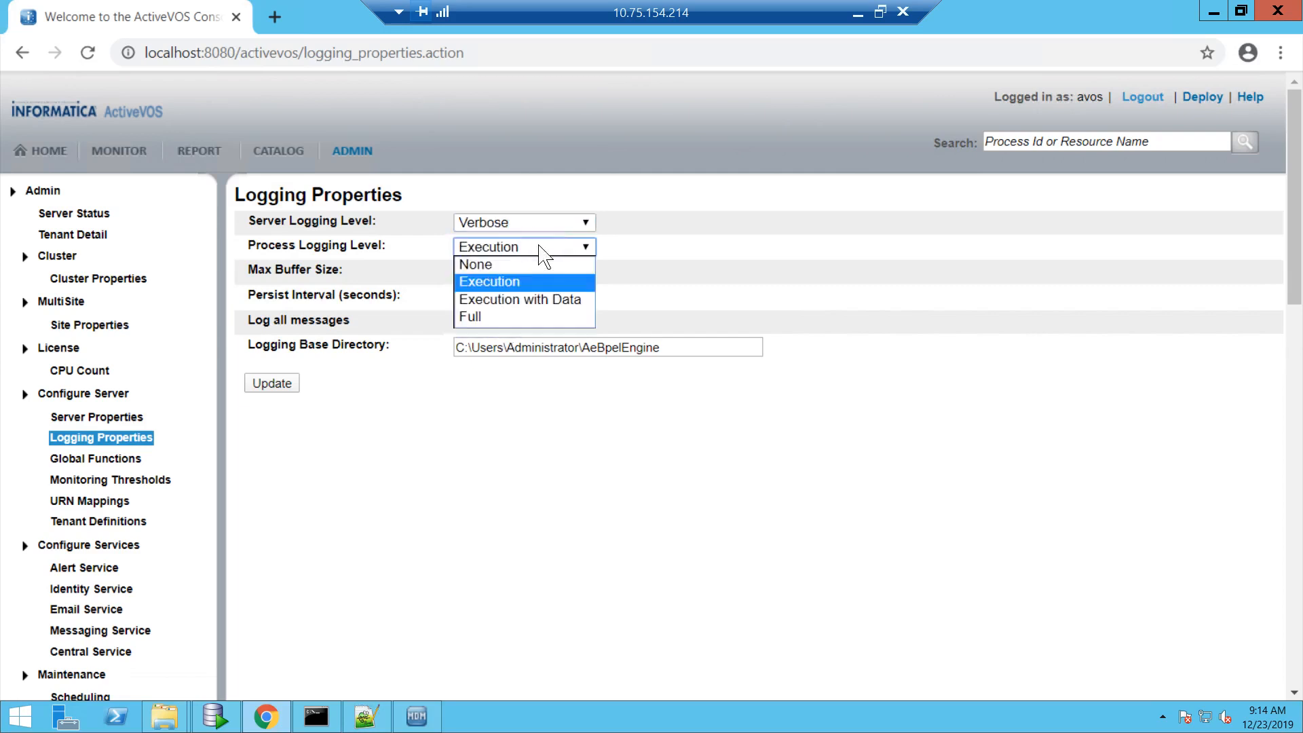
{"action": "left_click", "coordinate": [540, 317]}
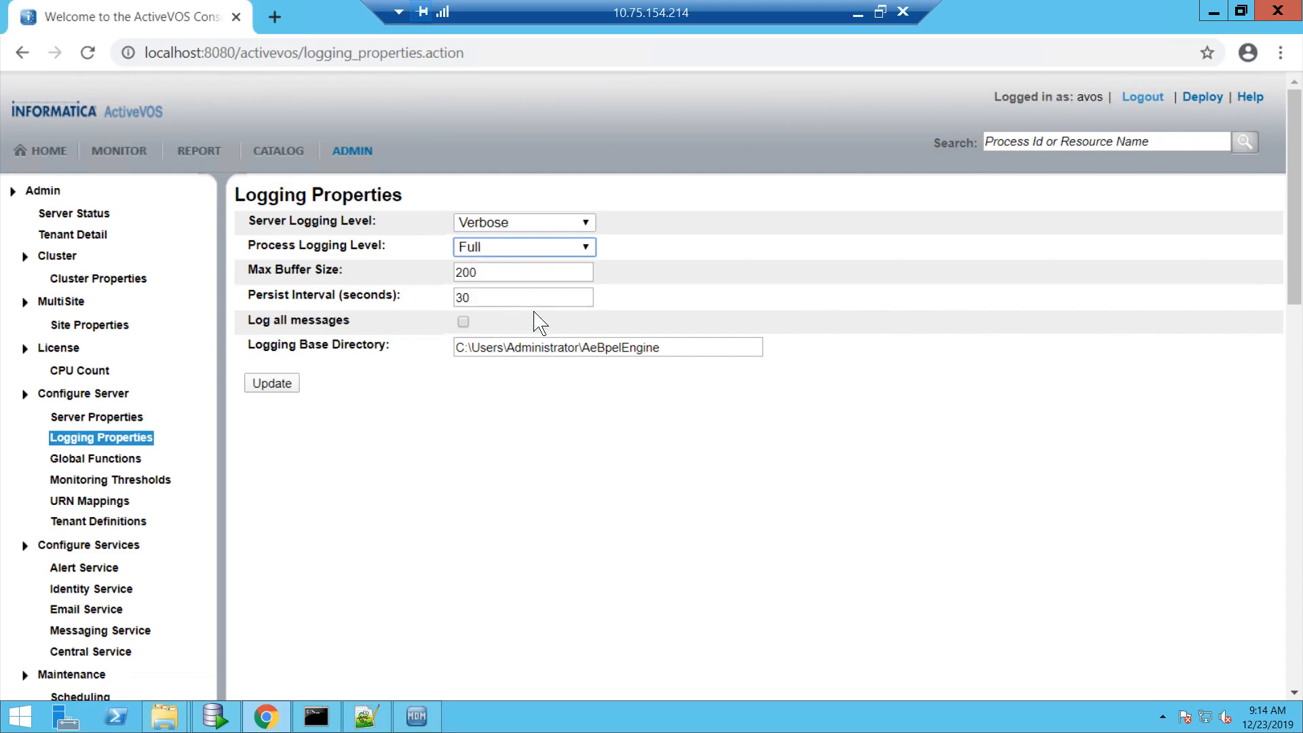
{"action": "left_click", "coordinate": [463, 321]}
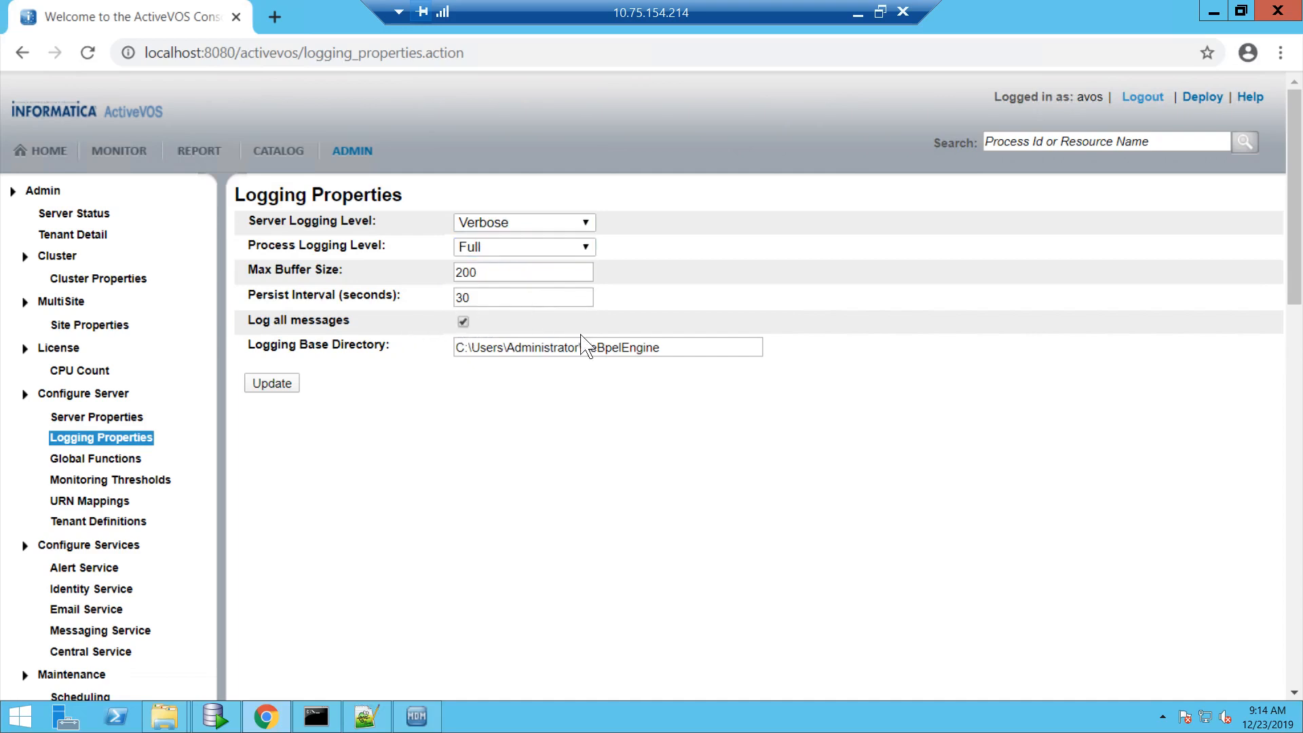
- Save the updated logging settings and go to Identity Service settings
{"action": "triple_click", "coordinate": [610, 339]}
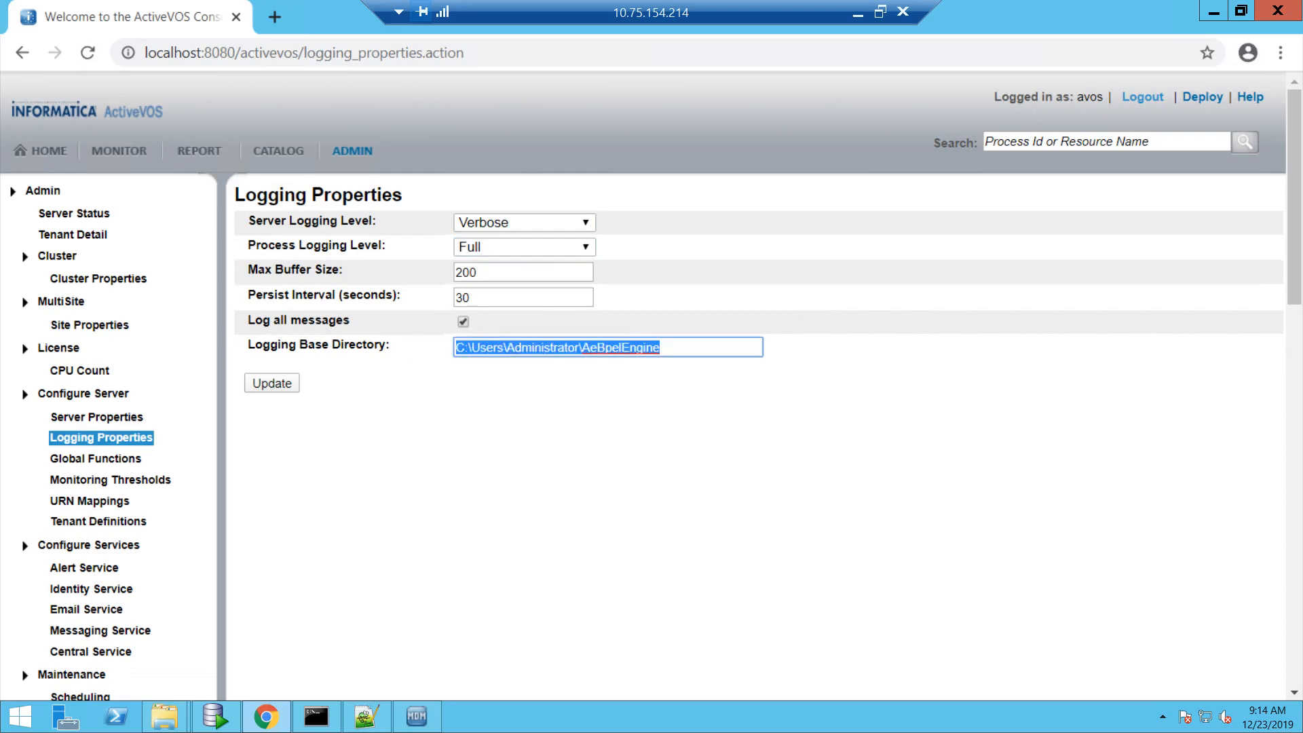
{"action": "left_click", "coordinate": [283, 384]}
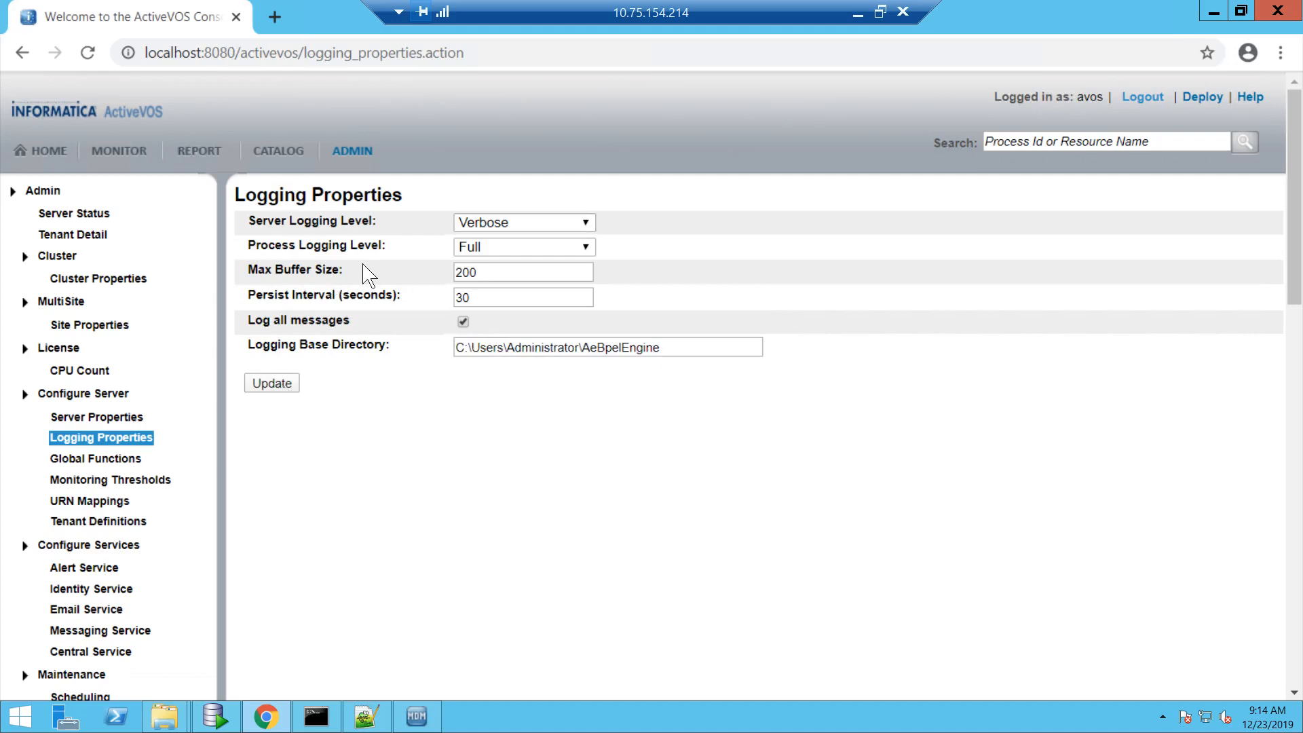
{"action": "triple_click", "coordinate": [563, 347]}
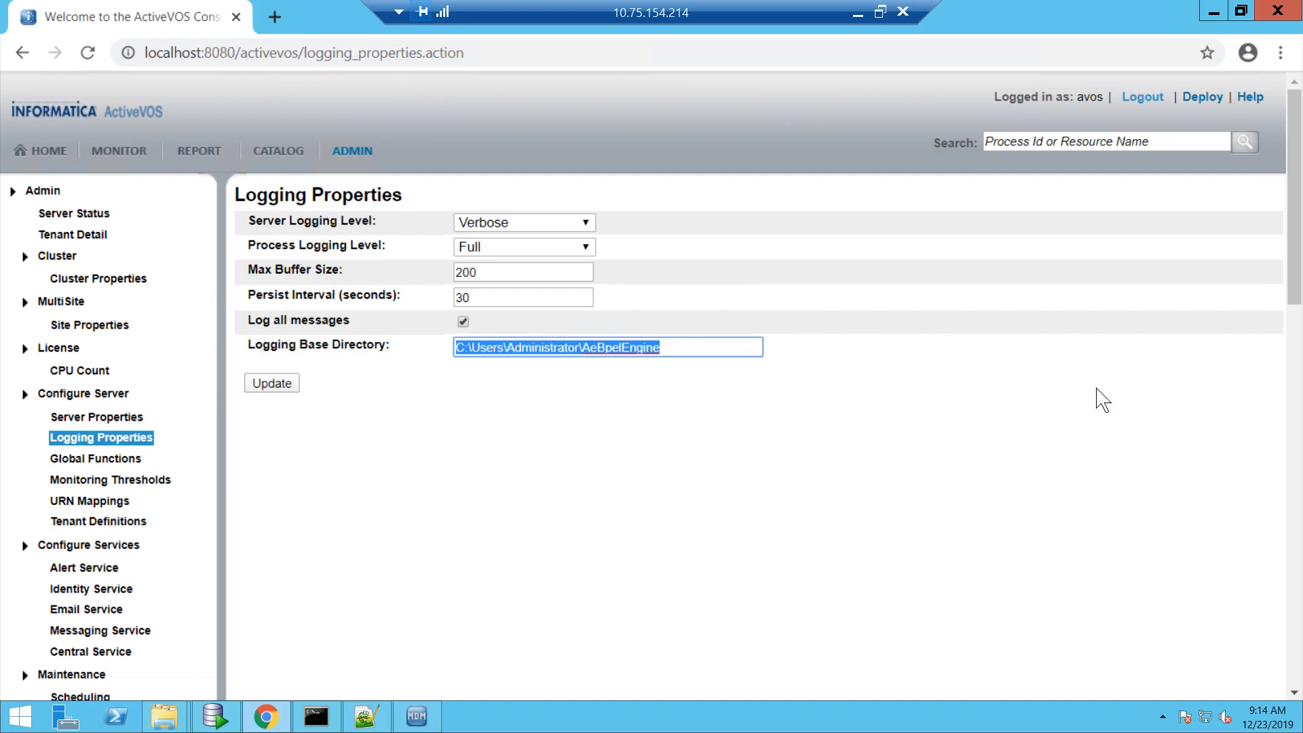
{"action": "left_click_drag", "start_coordinate": [1295, 289], "coordinate": [1295, 370]}
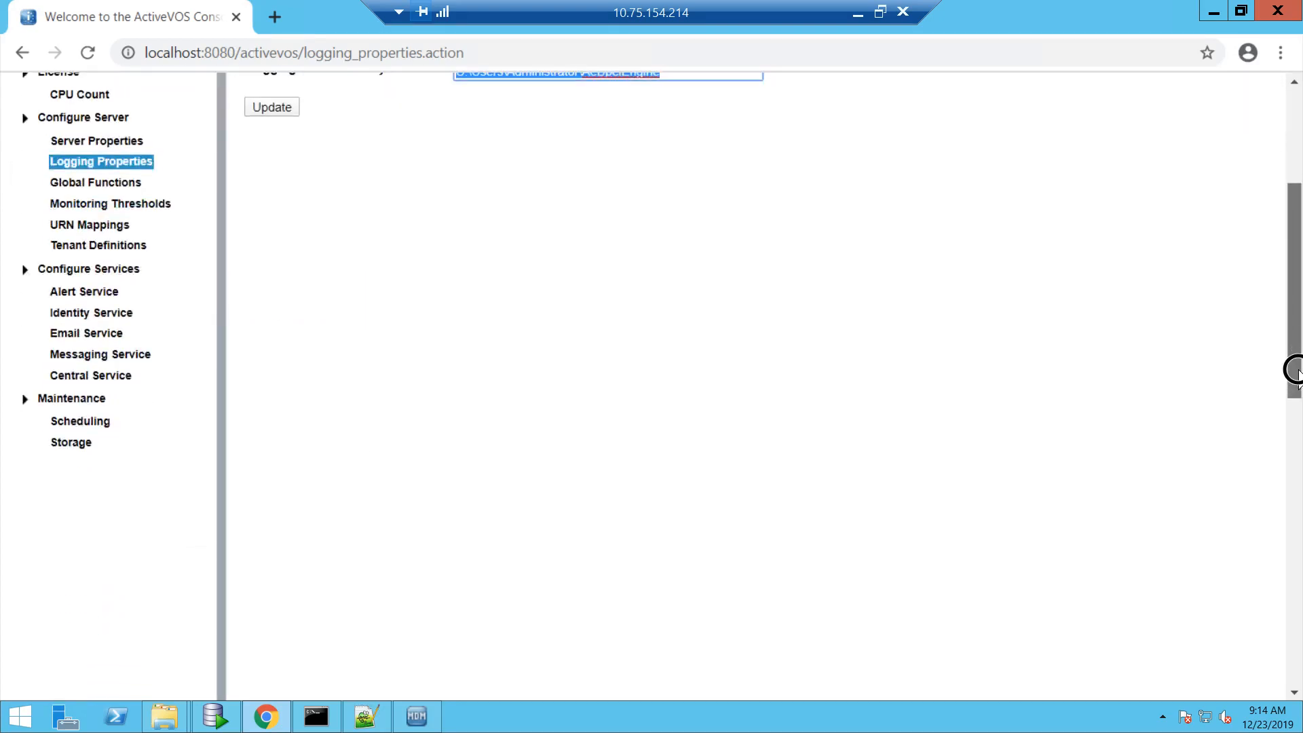
{"action": "left_click", "coordinate": [117, 313]}
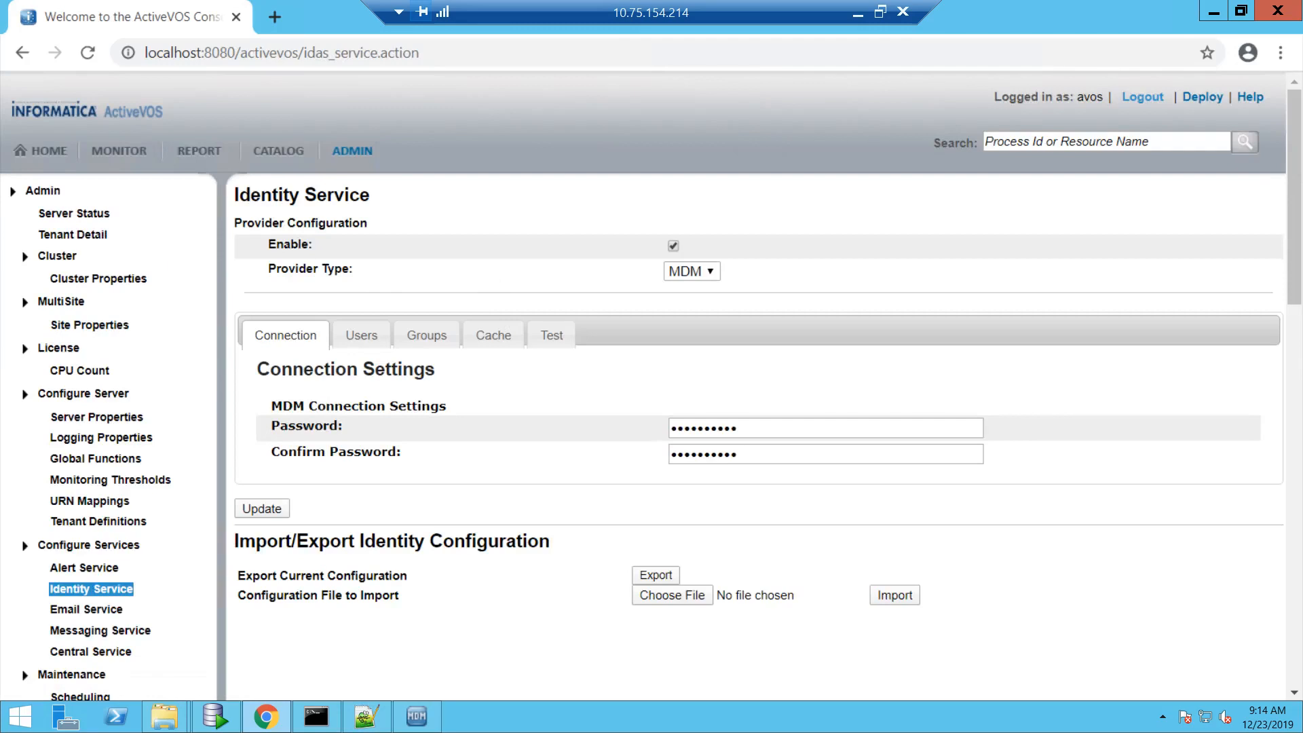
- Keep the identity Provider Type as MDM and check the confirm password field
{"action": "triple_click", "coordinate": [325, 268]}
{"action": "left_click", "coordinate": [707, 273]}
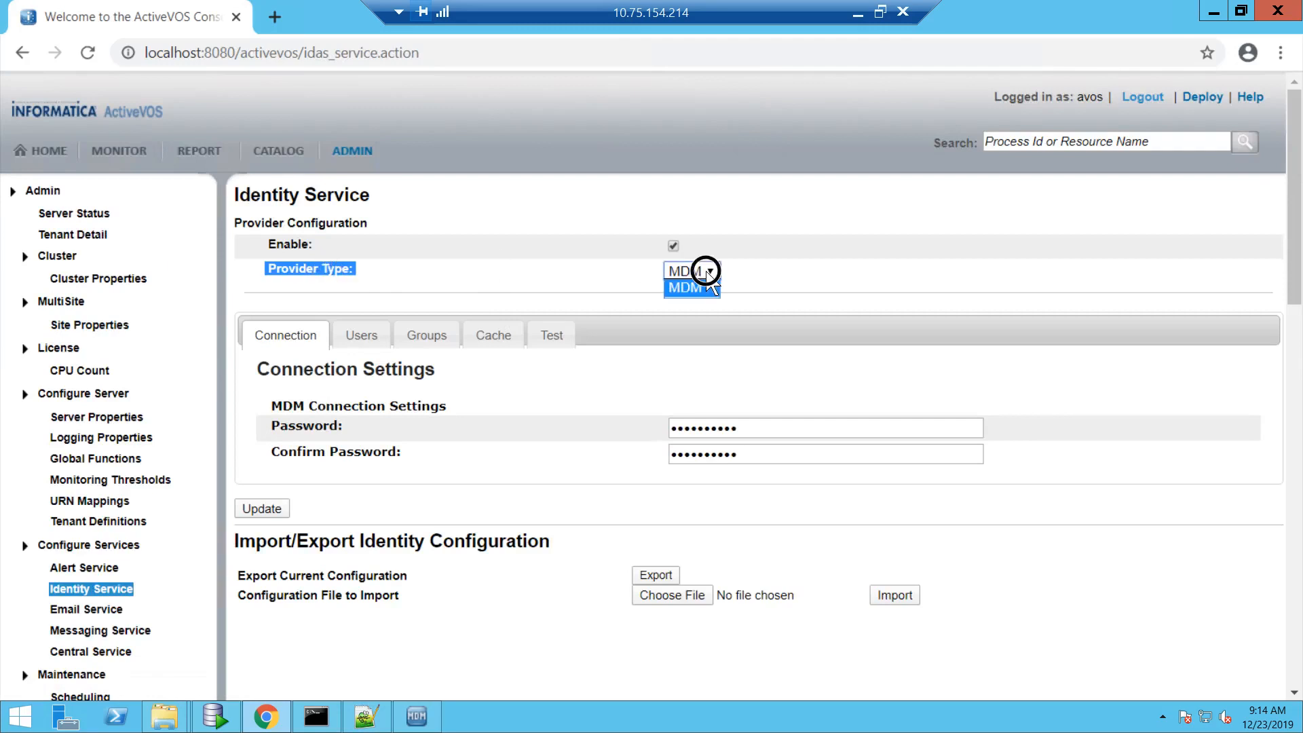
{"action": "left_click", "coordinate": [707, 272]}
{"action": "left_click", "coordinate": [722, 428]}
{"action": "left_click", "coordinate": [724, 455]}
{"action": "double_click", "coordinate": [724, 455]}
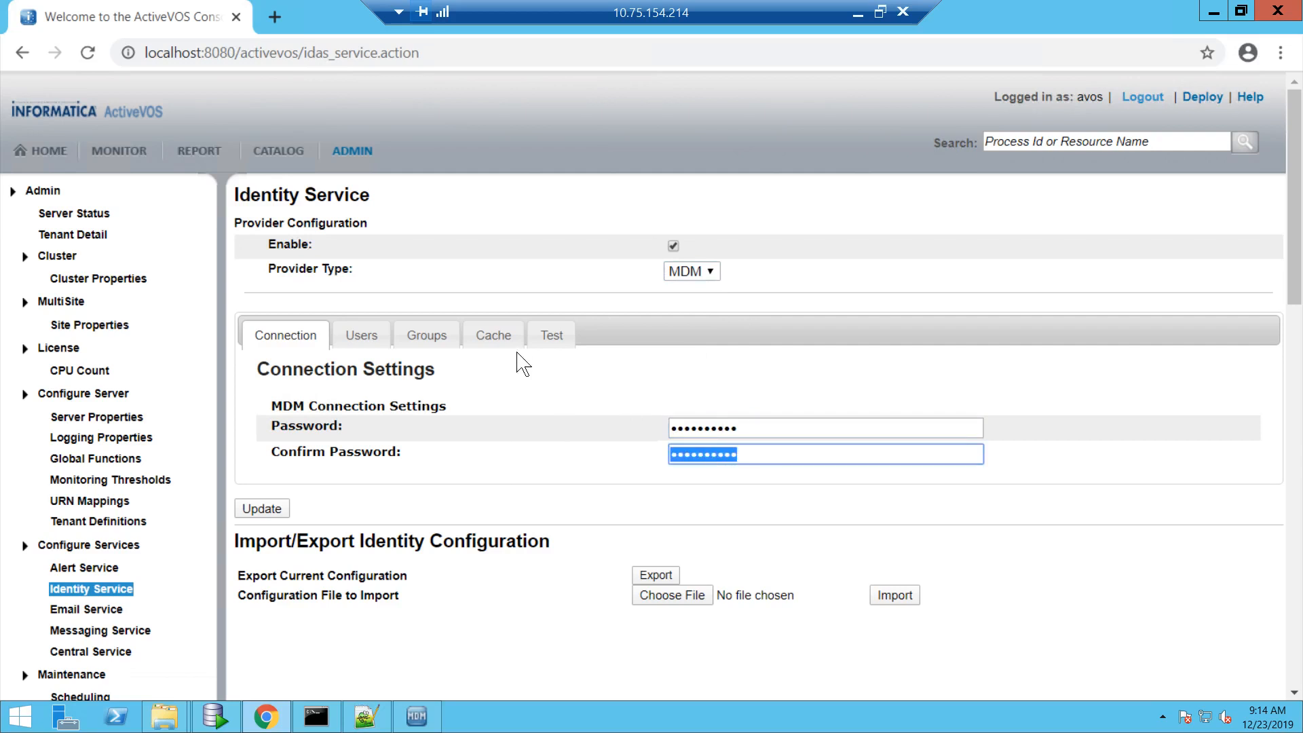
- Run the identity configuration test with a regular test user and confirm it succeeds
{"action": "left_click", "coordinate": [553, 333]}
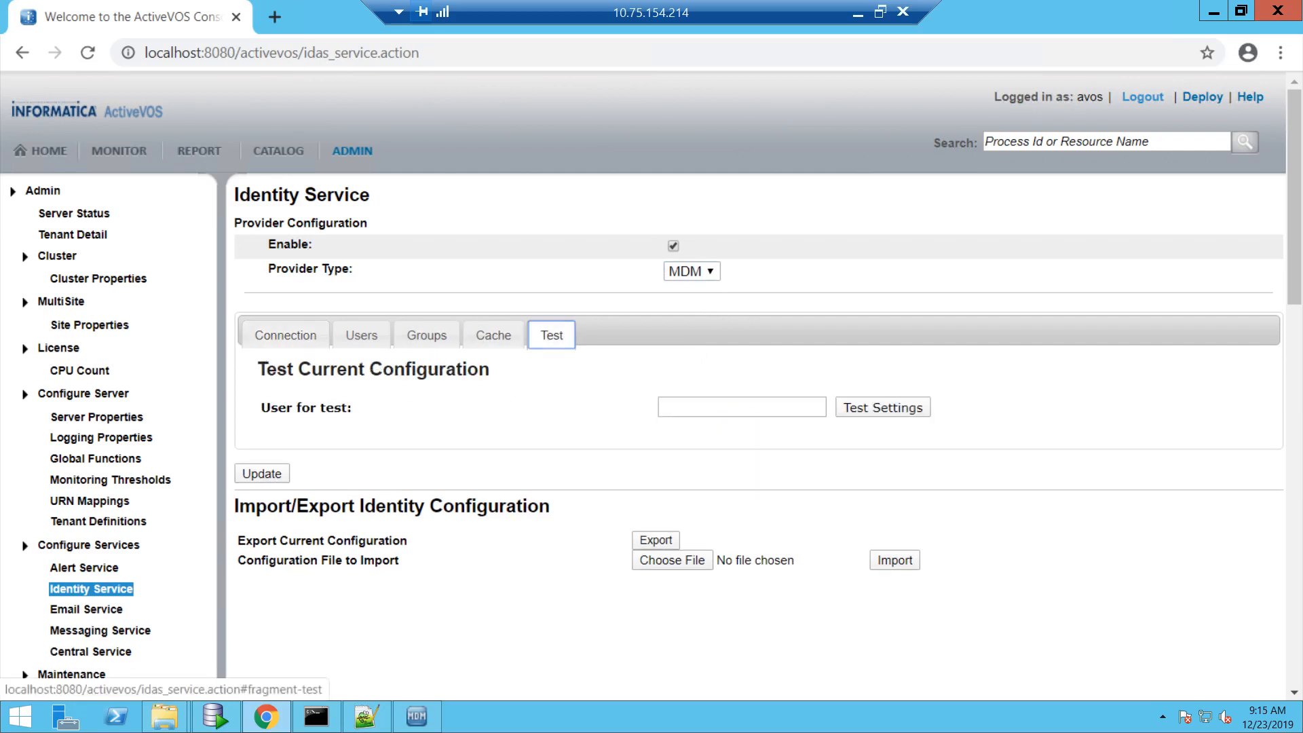
{"action": "left_click", "coordinate": [675, 404]}
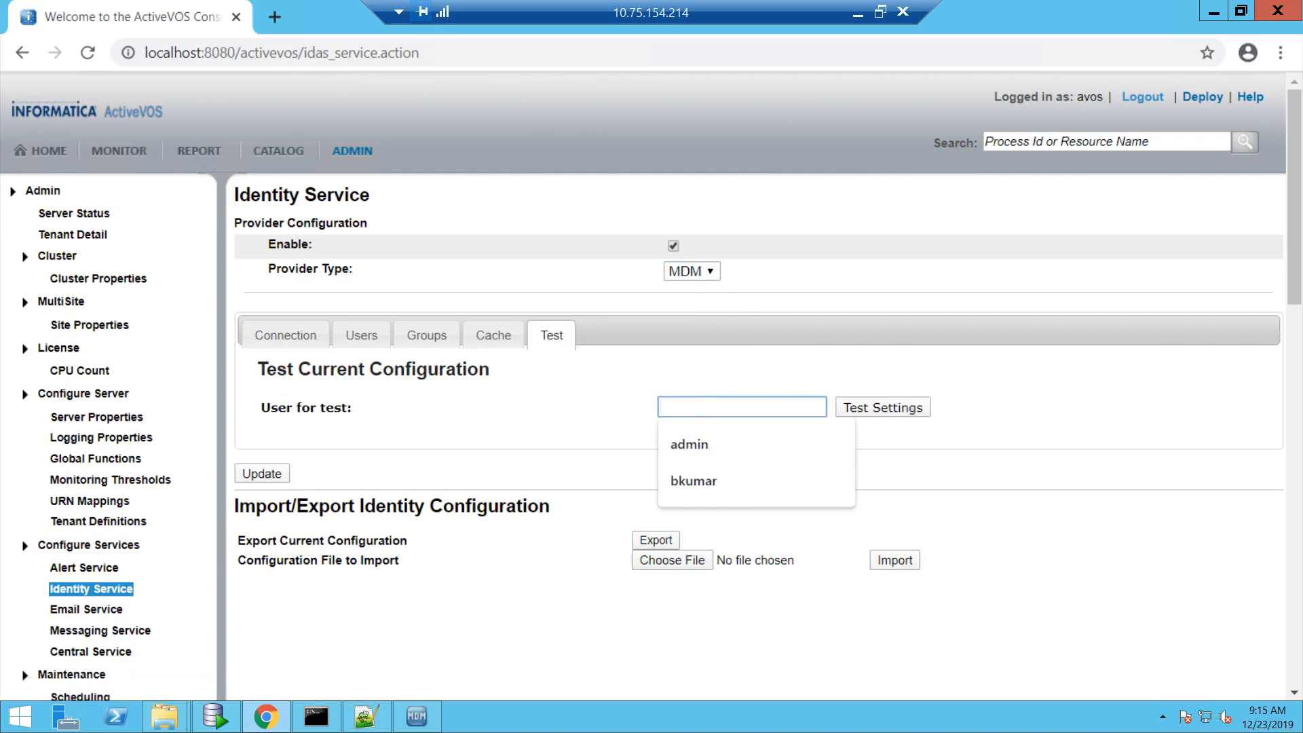
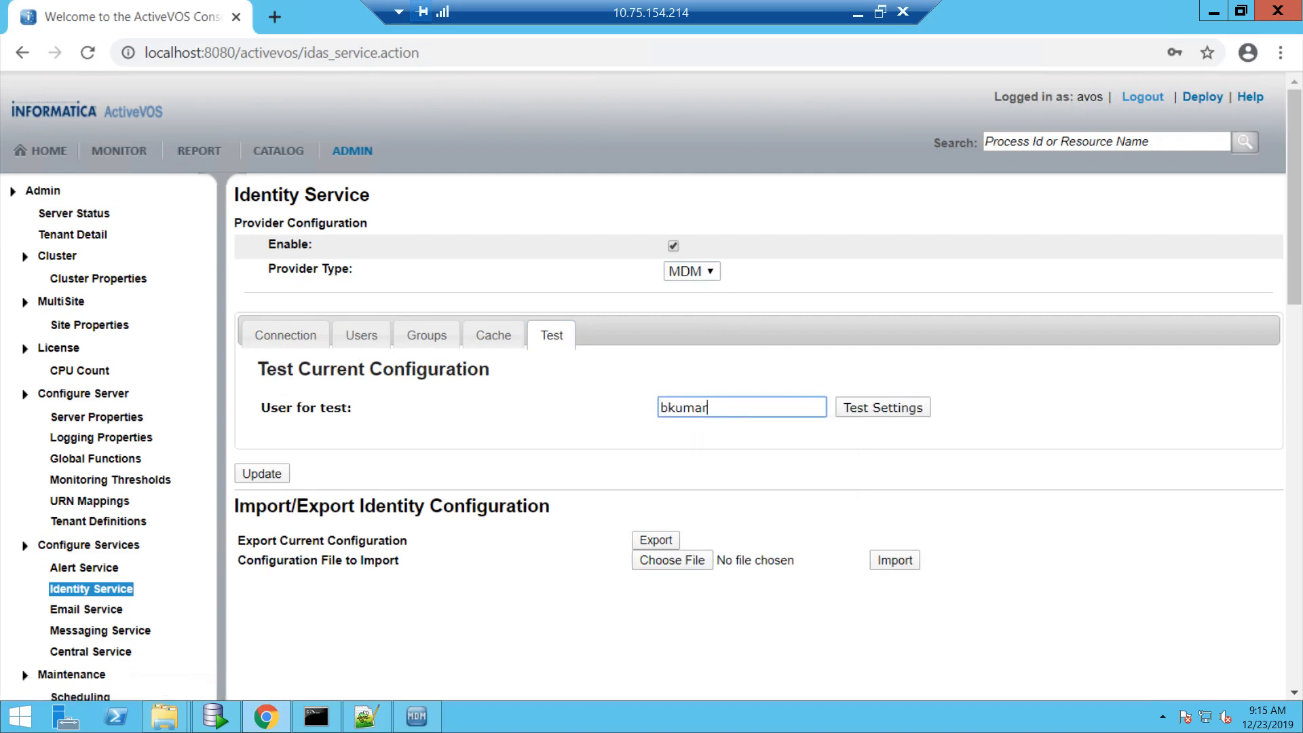
{"action": "left_click", "coordinate": [861, 408]}
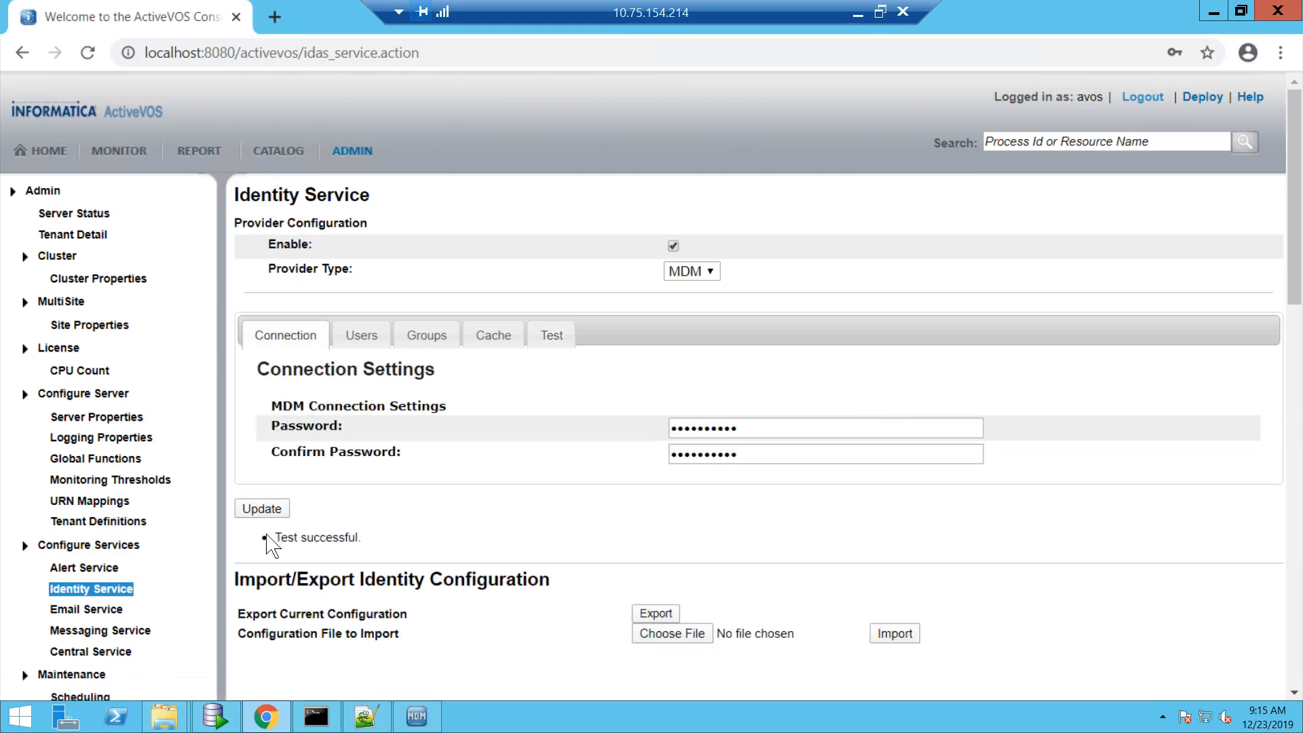
{"action": "left_click_drag", "start_coordinate": [275, 537], "coordinate": [361, 537]}
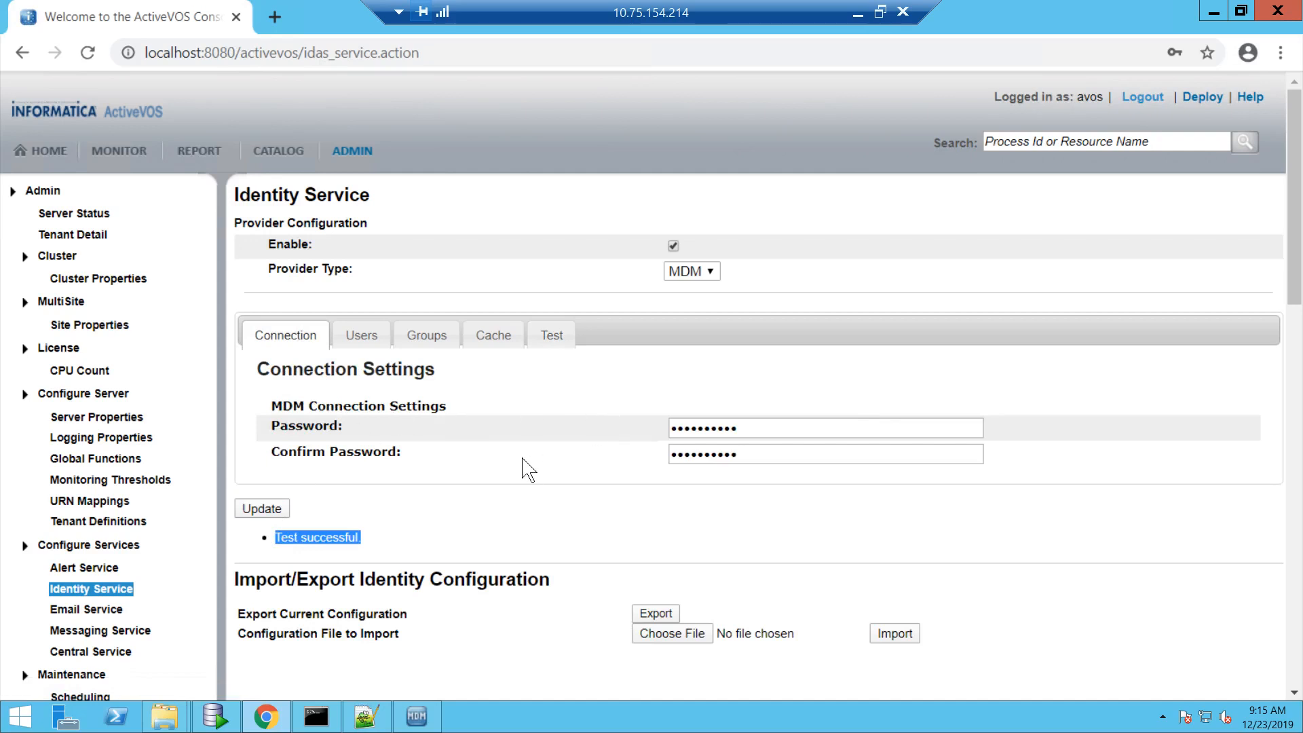
- Rerun the test for user admin, which fails for lacking Proxy Role membership
{"action": "left_click", "coordinate": [554, 343]}
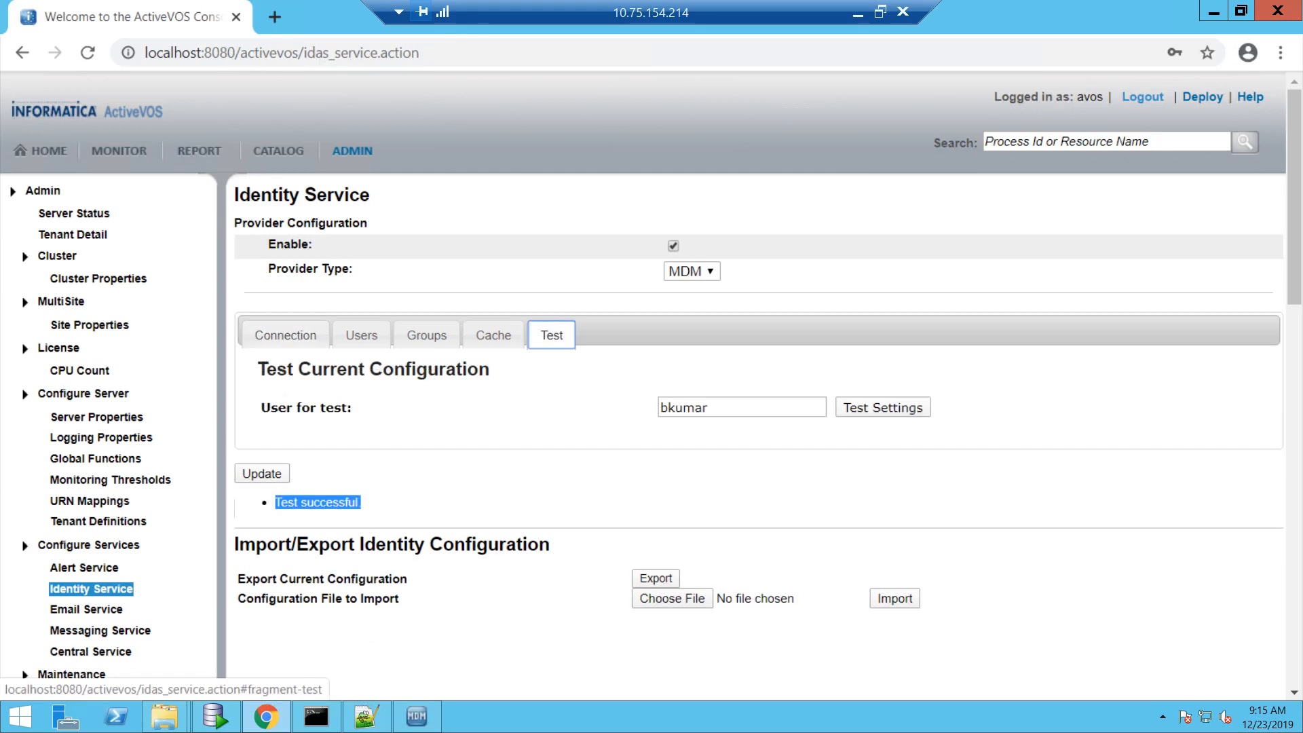
{"action": "double_click", "coordinate": [699, 408]}
{"action": "type", "text": "admin"}
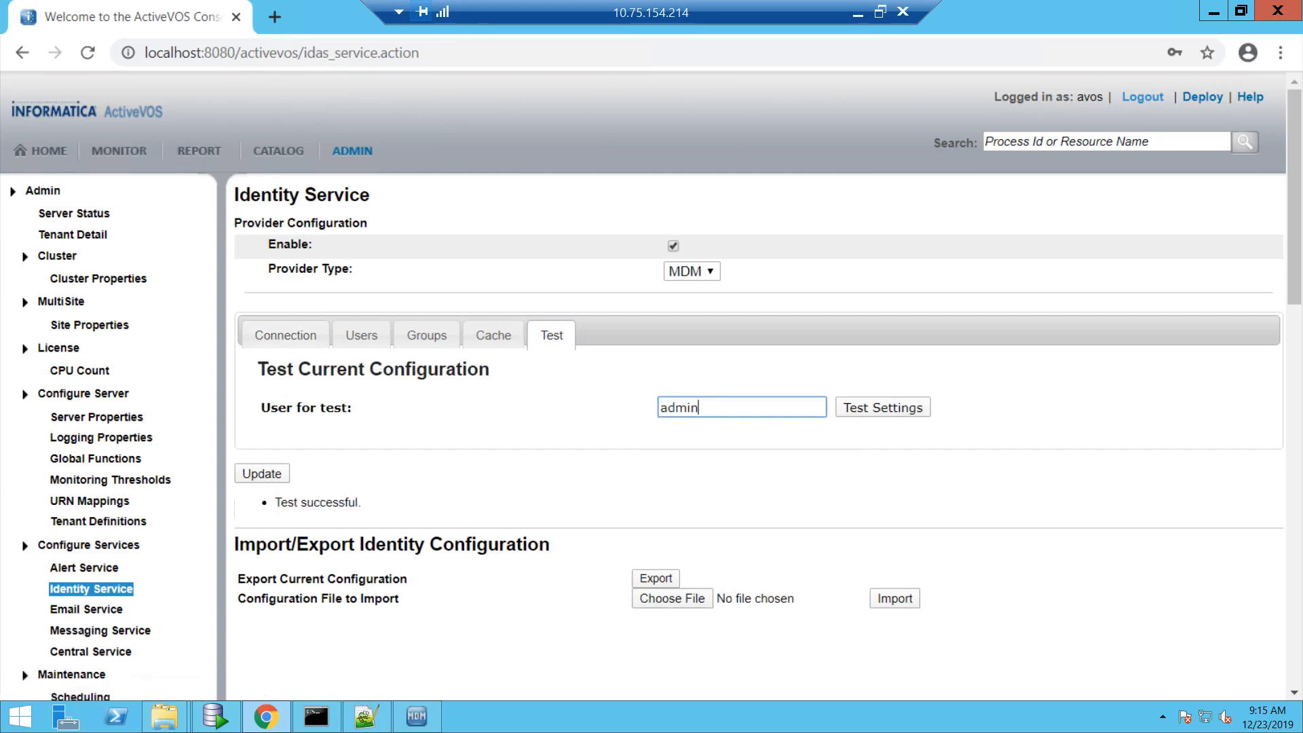
{"action": "left_click", "coordinate": [876, 408]}
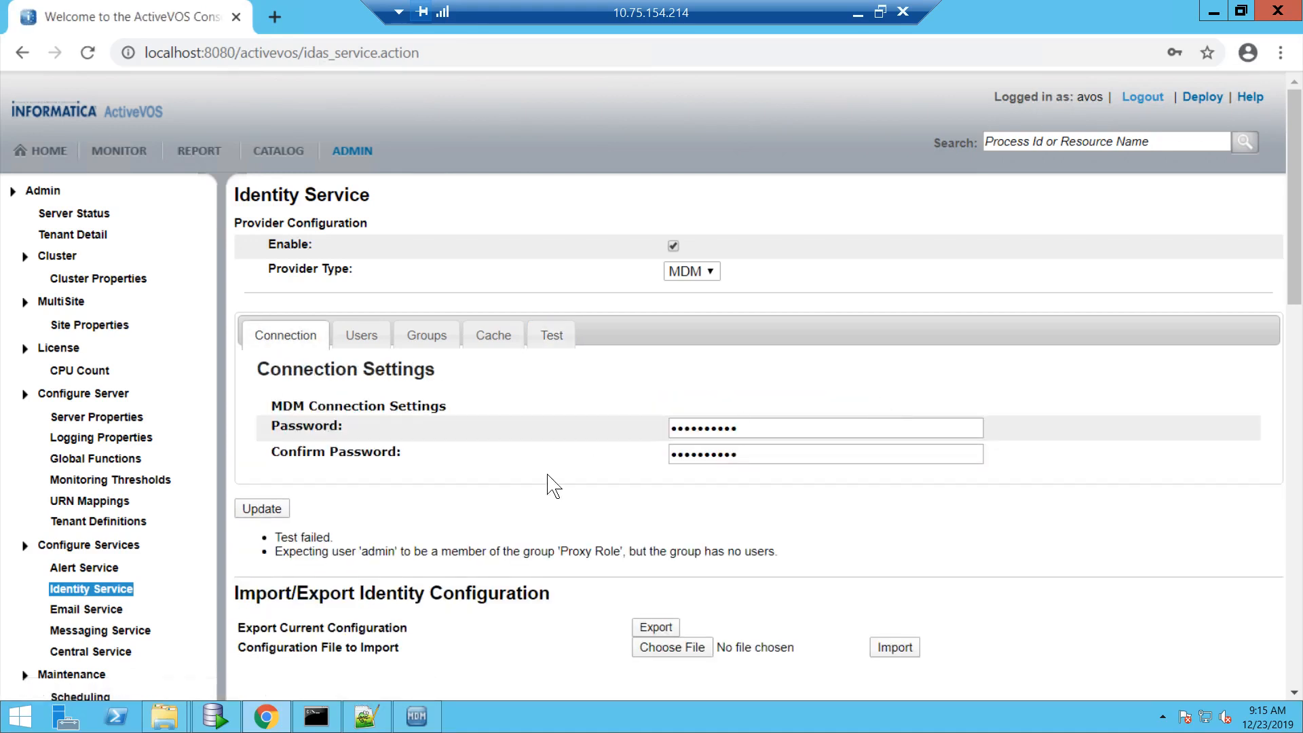
{"action": "triple_click", "coordinate": [488, 552]}
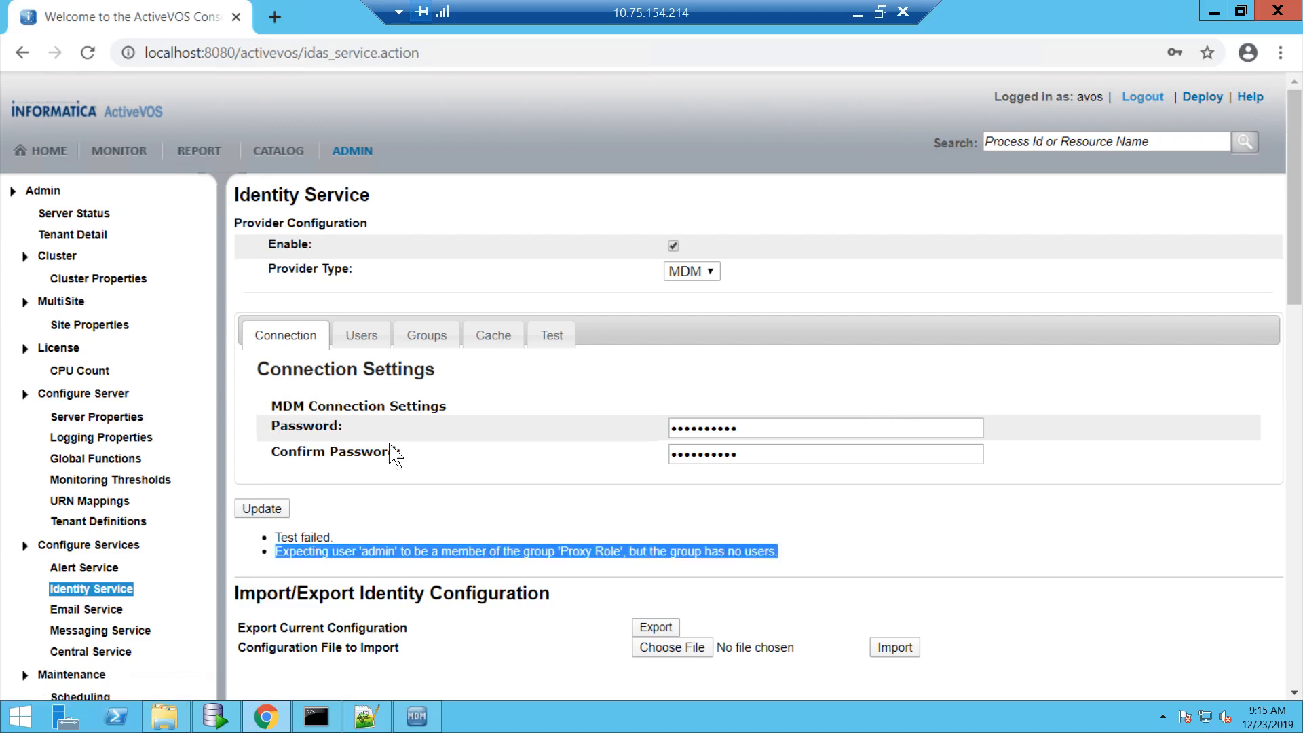
- Return to the configuration test section, then switch to Notepad++
{"action": "left_click", "coordinate": [543, 335]}
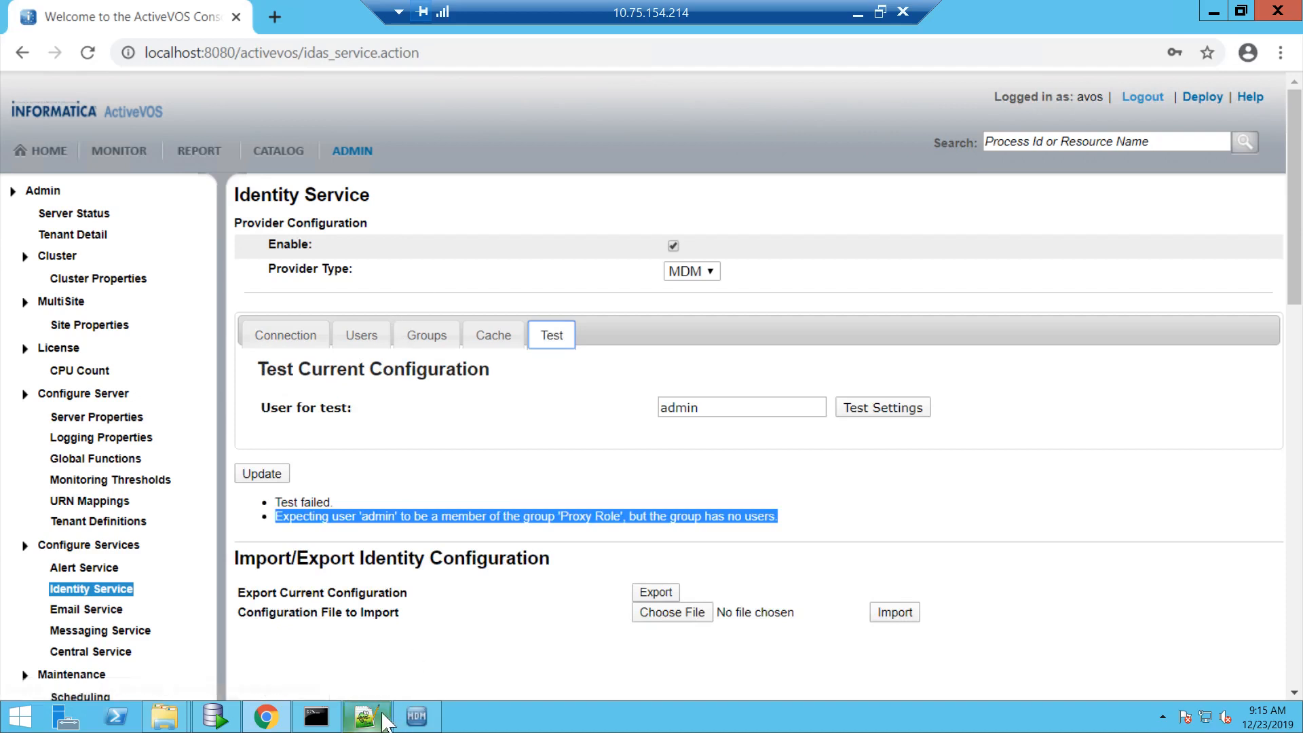
{"action": "mouse_move", "coordinate": [386, 721]}
{"action": "left_click", "coordinate": [366, 717]}
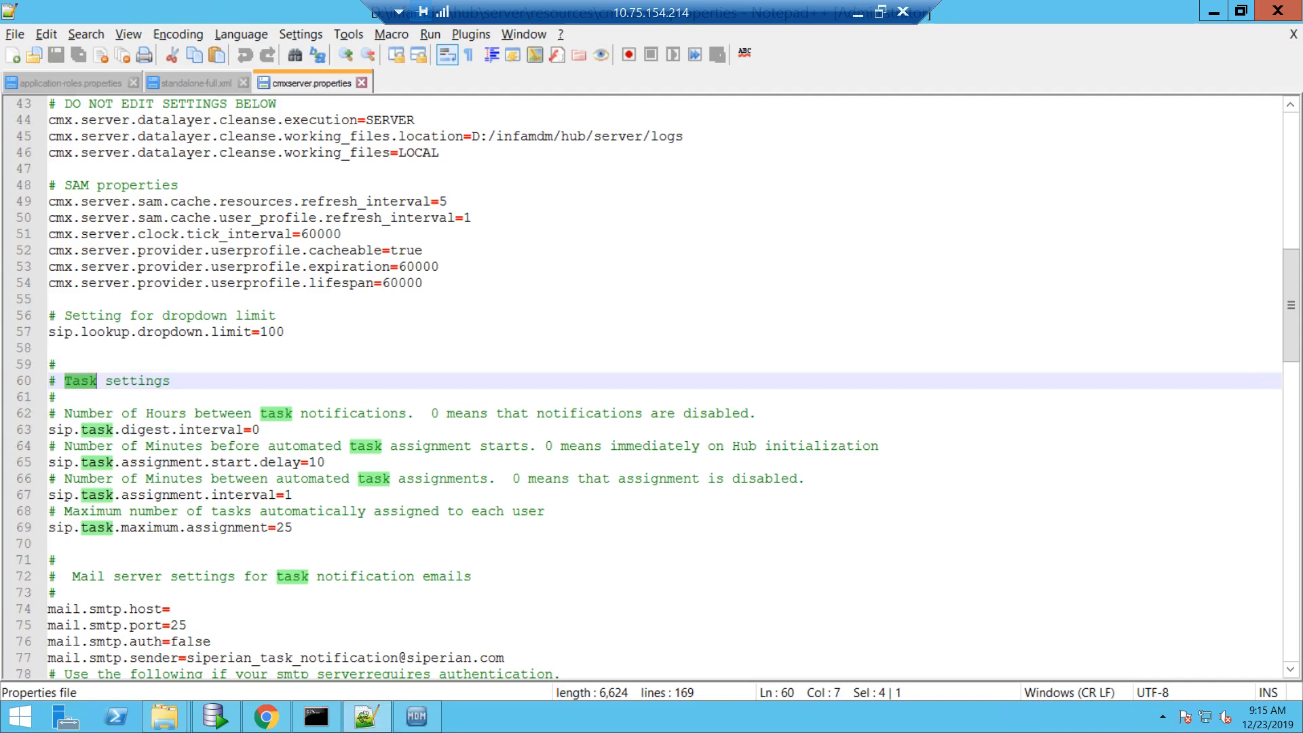
- Review sip.task.assignment.interval=1 and the maximum assignment value 25 in cmxserver.properties
{"action": "triple_click", "coordinate": [232, 495]}
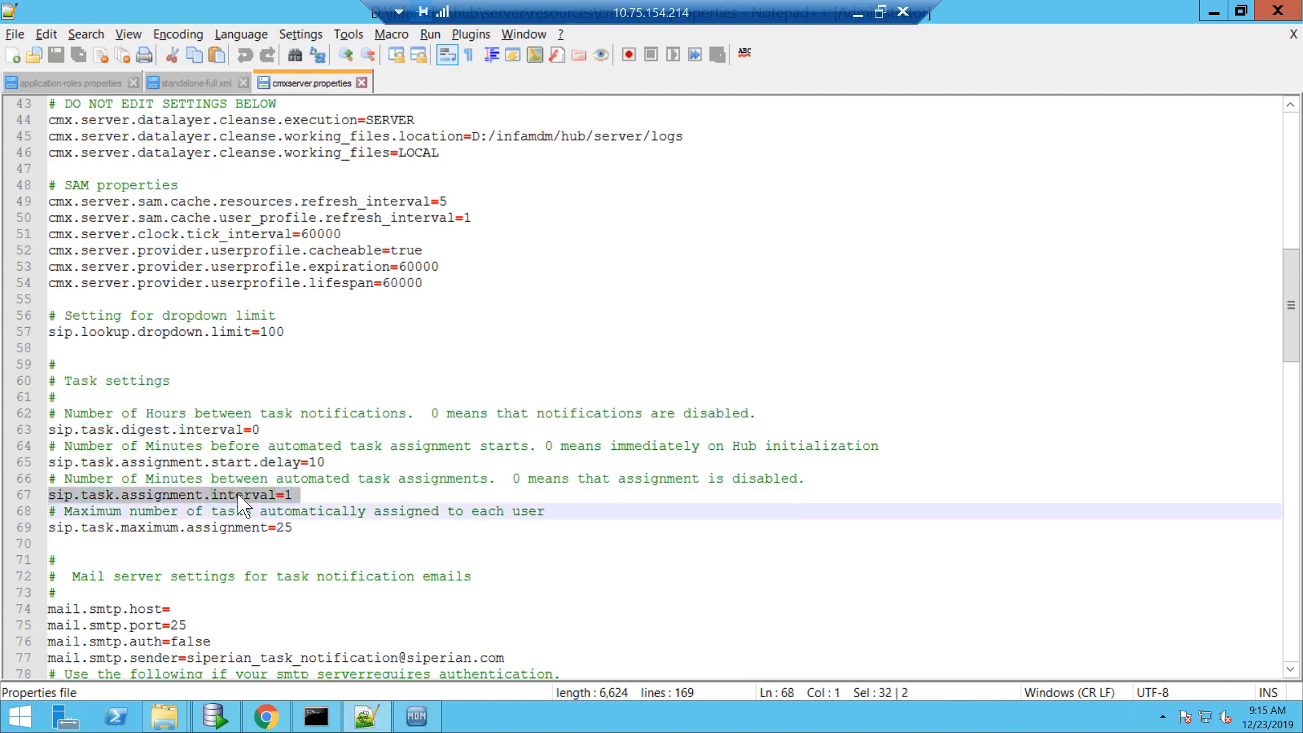
{"action": "key", "text": "Left"}
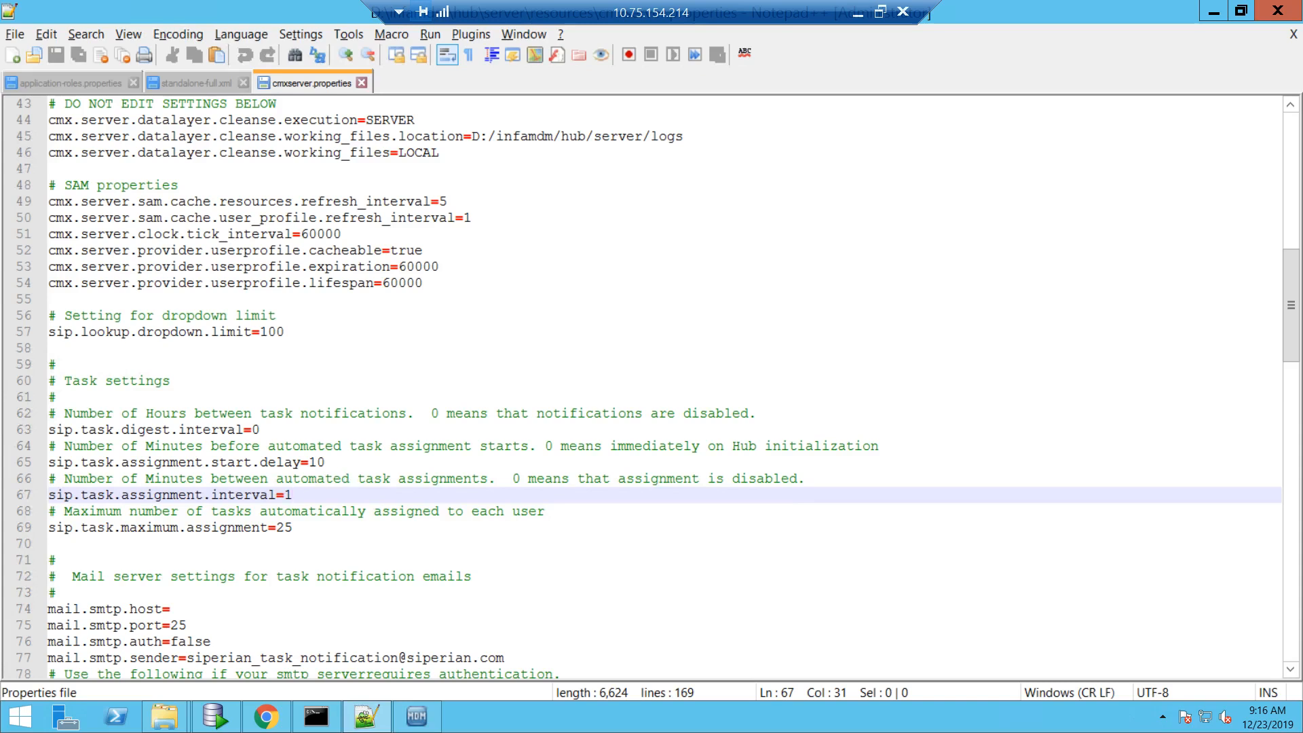
{"action": "left_click_drag", "start_coordinate": [334, 489], "coordinate": [37, 503]}
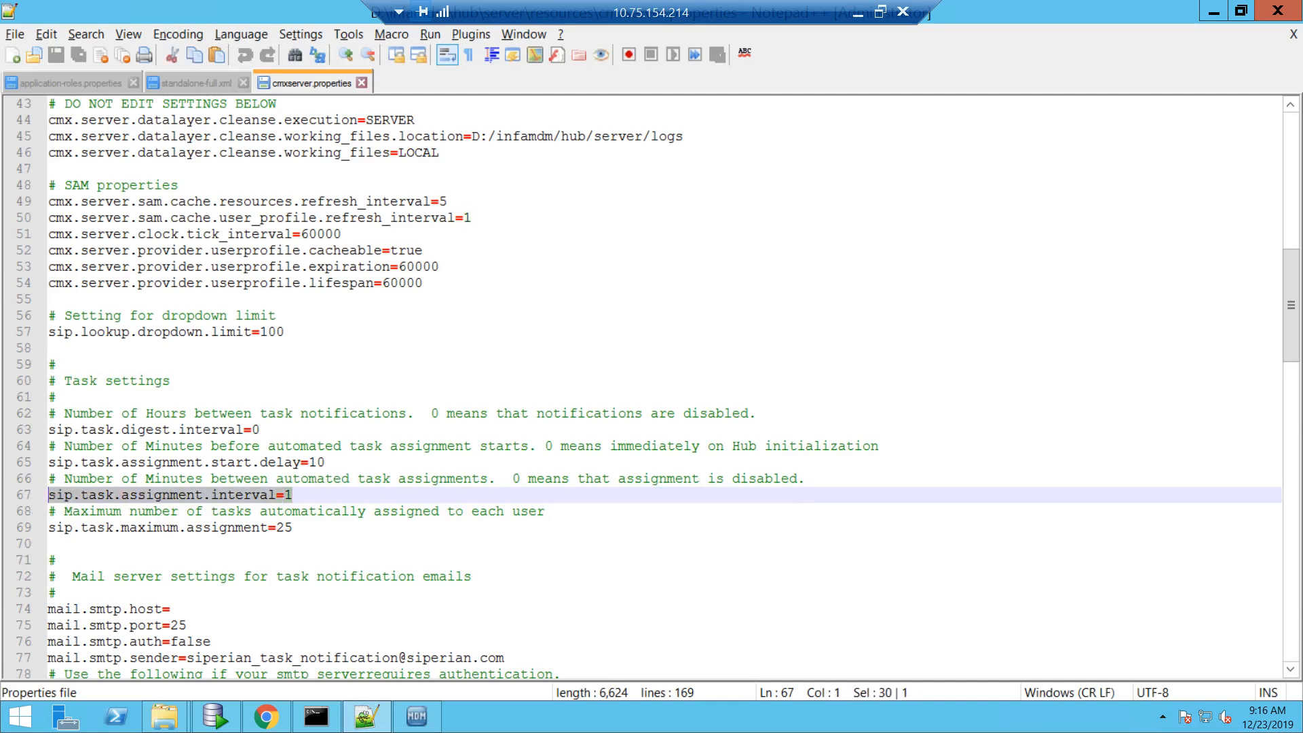
{"action": "double_click", "coordinate": [283, 527]}
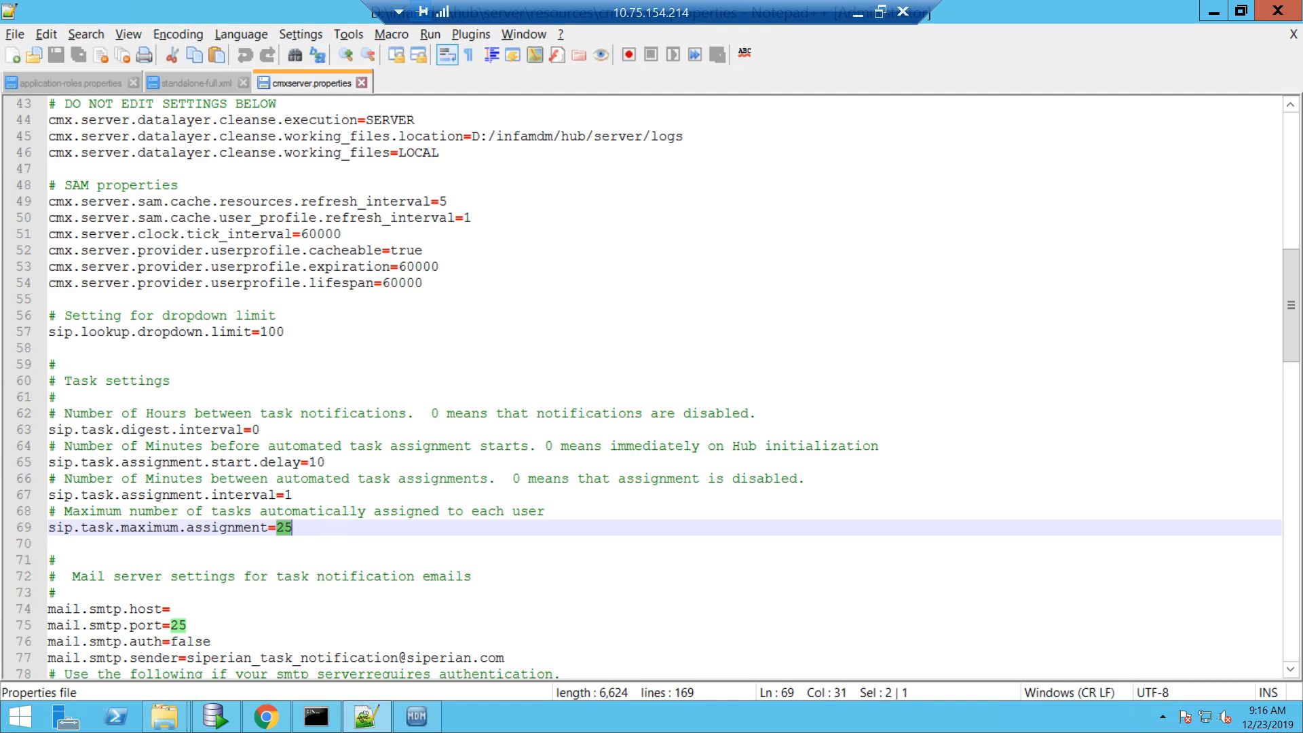
- Check the task assignment start delay of 10 and the digest interval line, then open standalone-full.xml
{"action": "triple_click", "coordinate": [344, 461]}
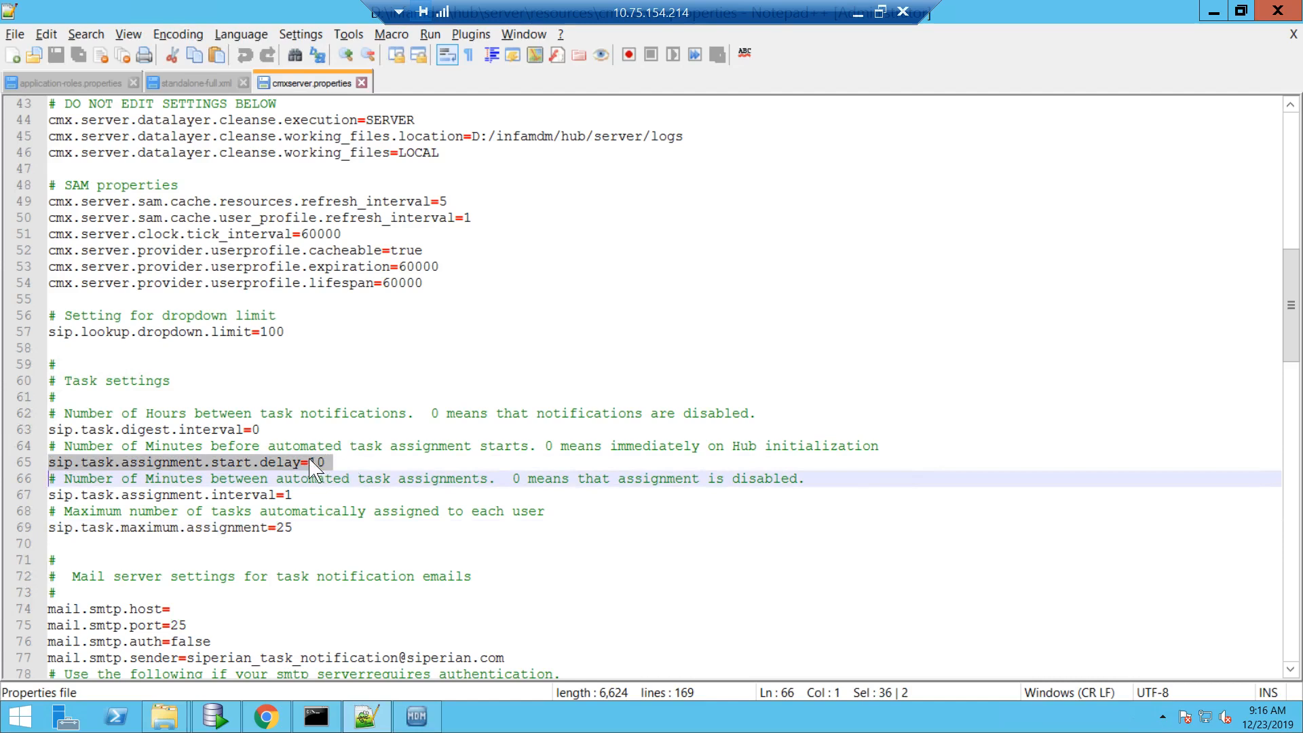
{"action": "double_click", "coordinate": [316, 462]}
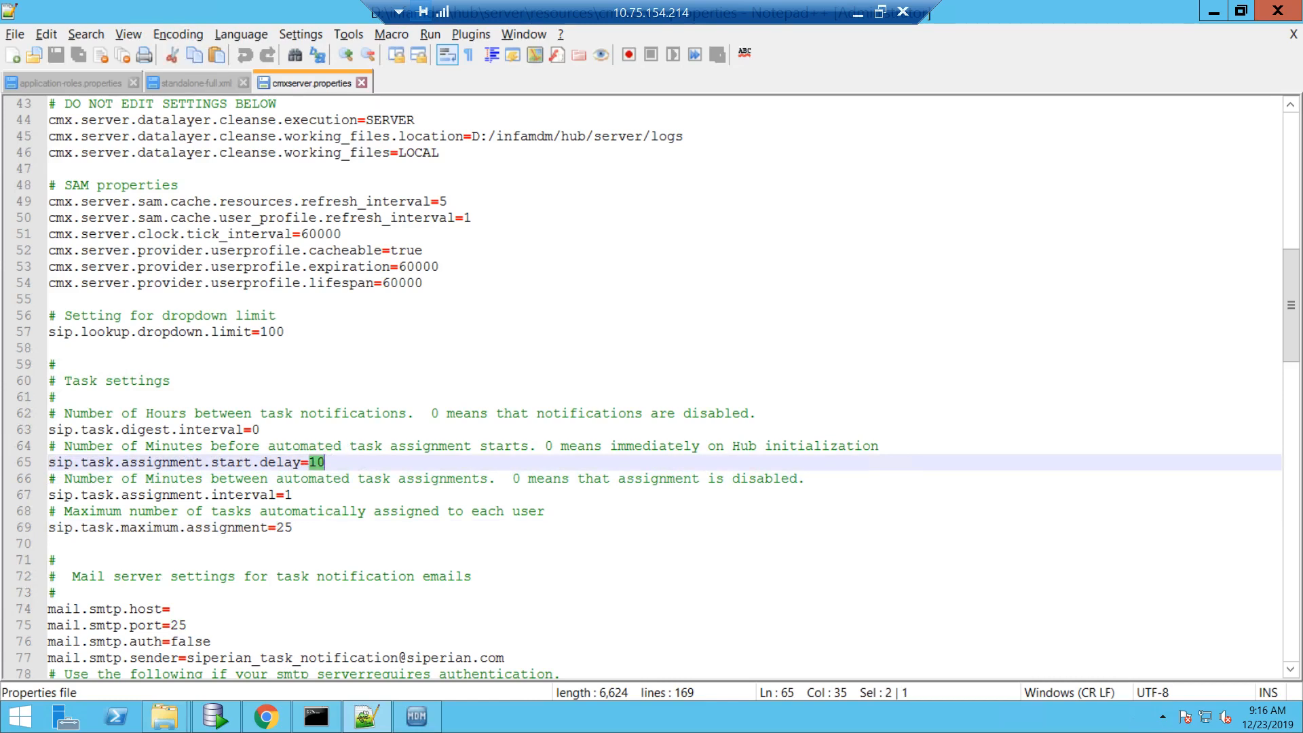
{"action": "left_click", "coordinate": [356, 460]}
{"action": "key", "text": "alt+r"}
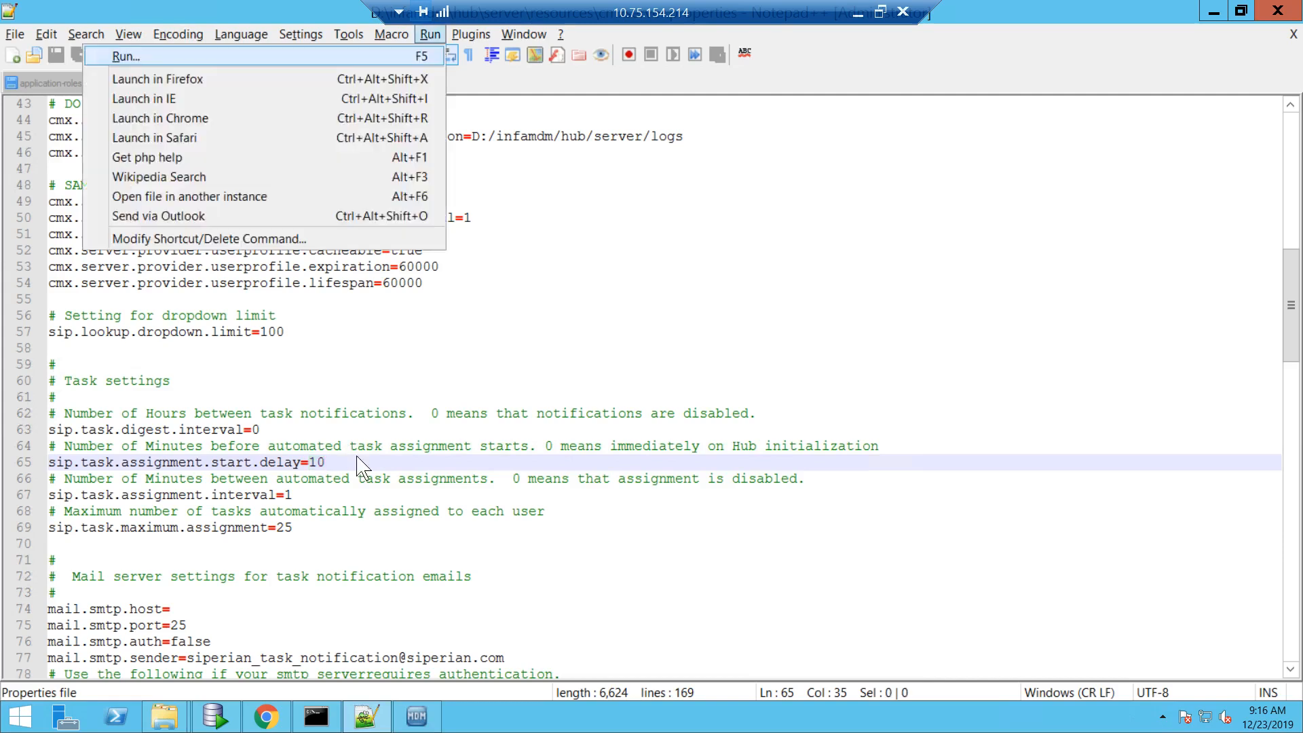
{"action": "key", "text": "Escape"}
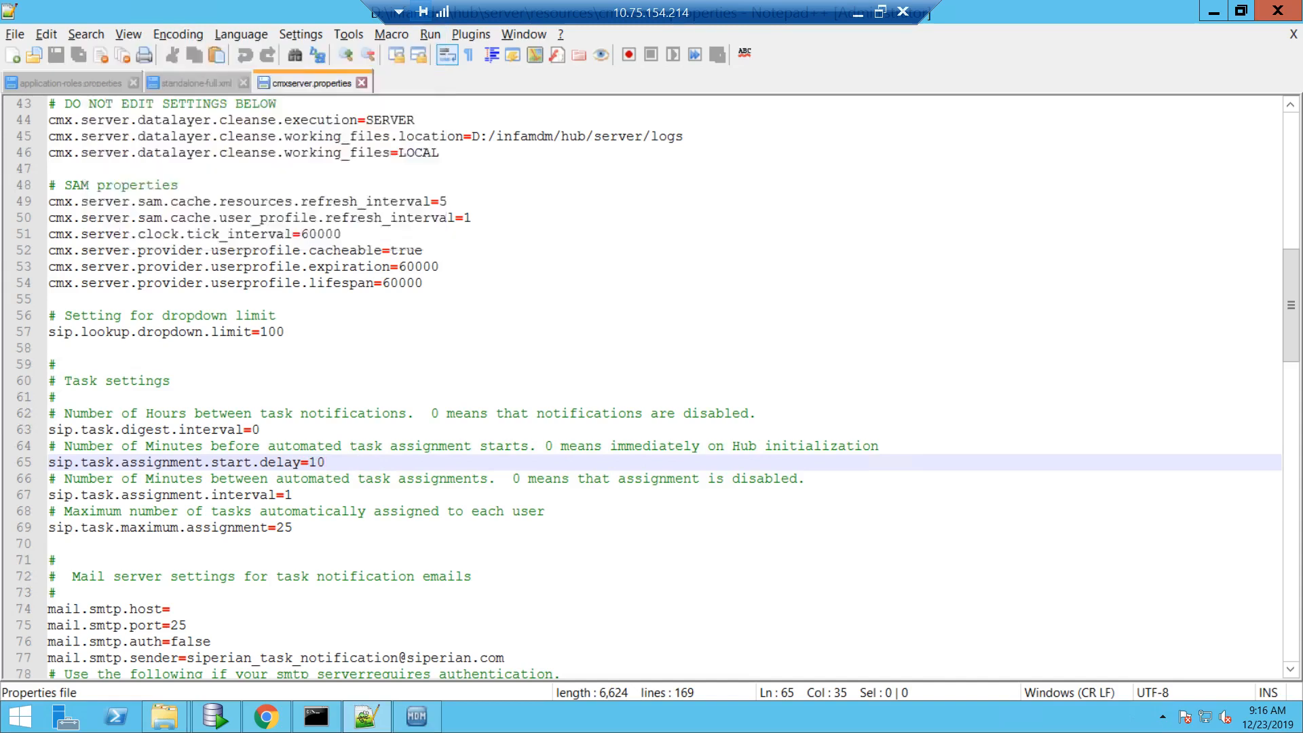
{"action": "key", "text": "alt+r"}
{"action": "left_click", "coordinate": [452, 428]}
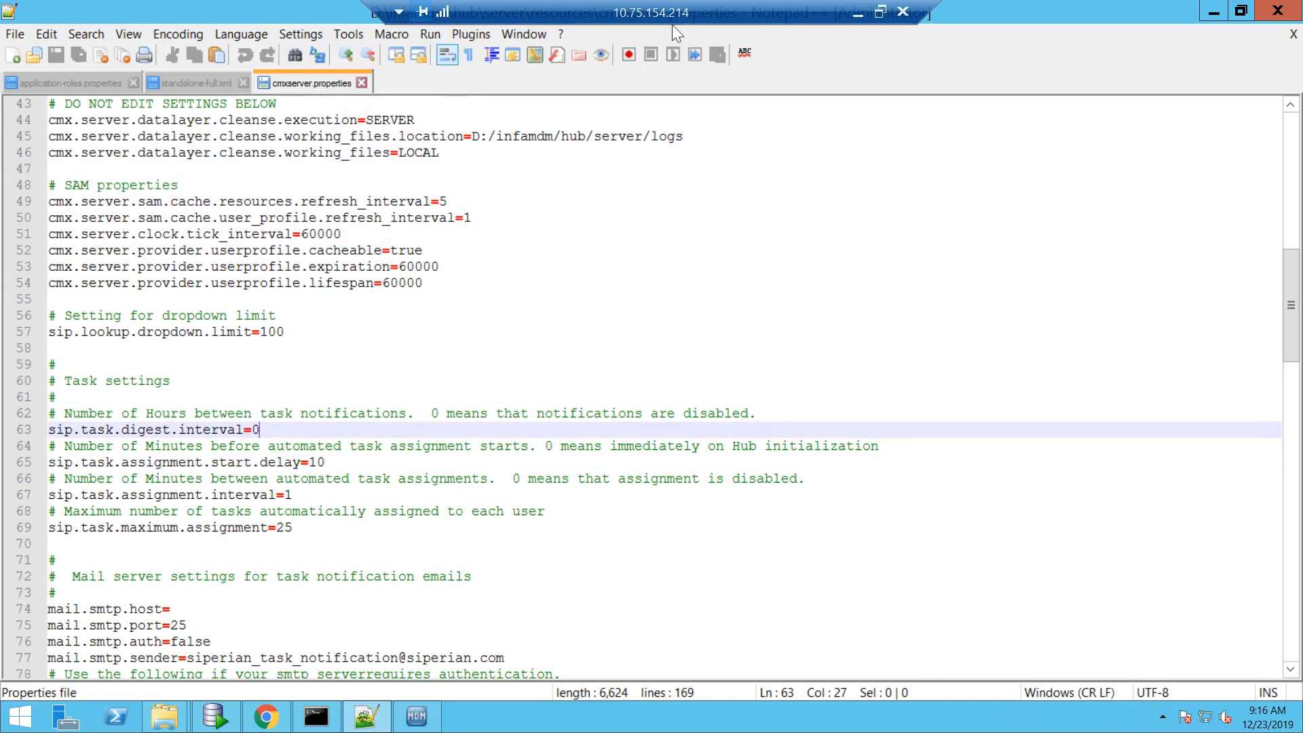
{"action": "left_click", "coordinate": [203, 82]}
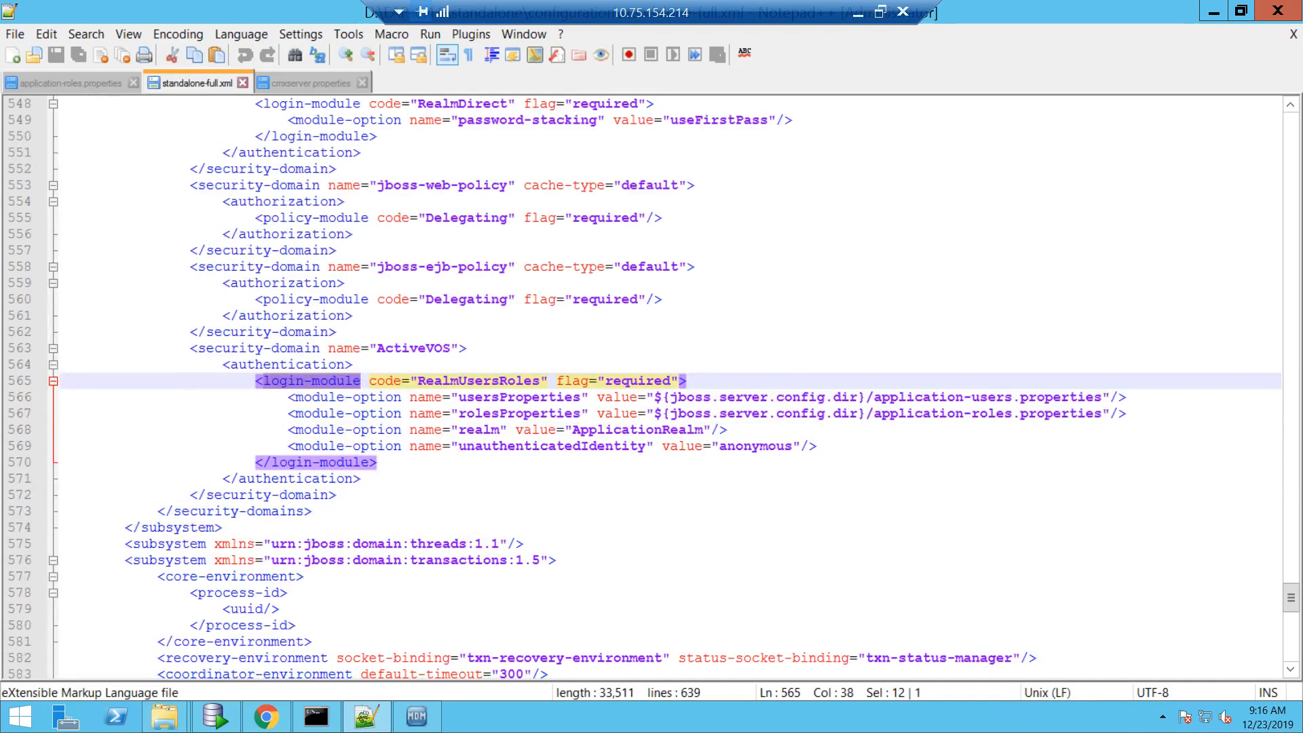
- Inspect the ActiveVOS domain's usersProperties, rolesProperties and ApplicationRealm settings, then open application-roles.properties
{"action": "left_click", "coordinate": [190, 349]}
{"action": "left_click_drag", "start_coordinate": [218, 370], "coordinate": [366, 488]}
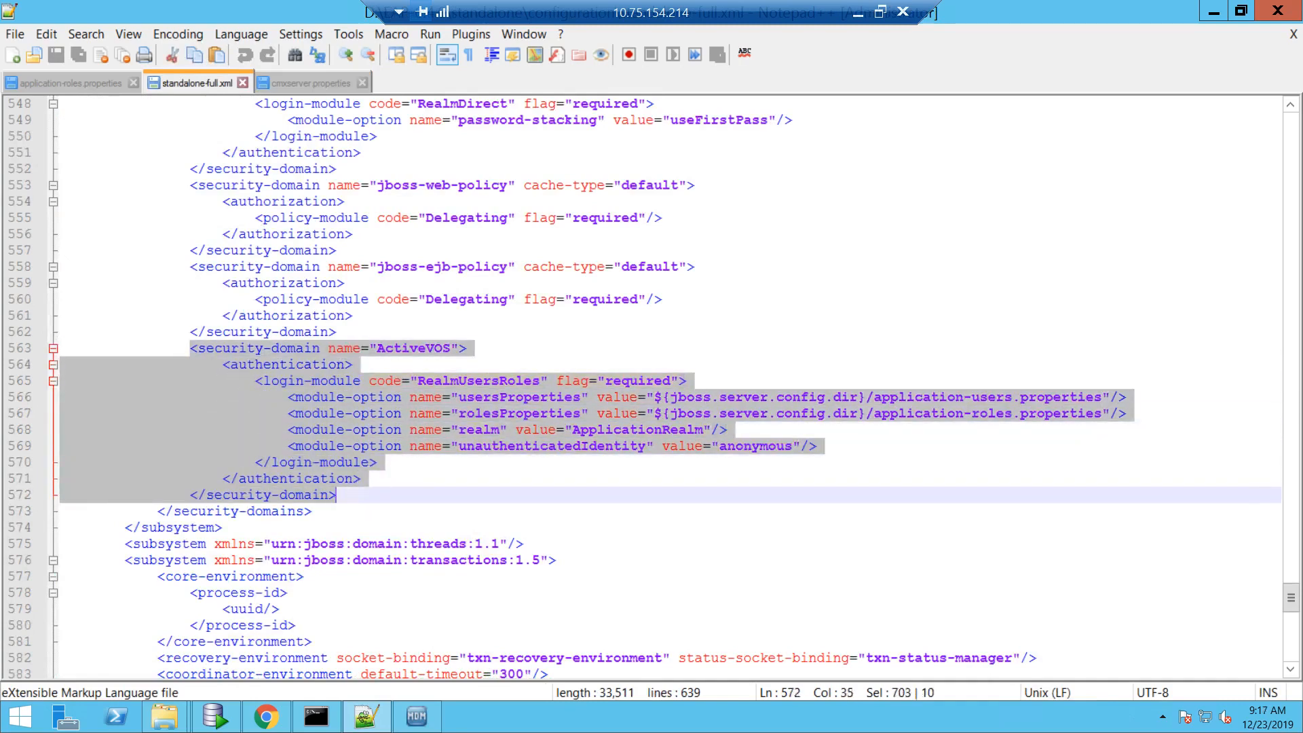
{"action": "double_click", "coordinate": [520, 398]}
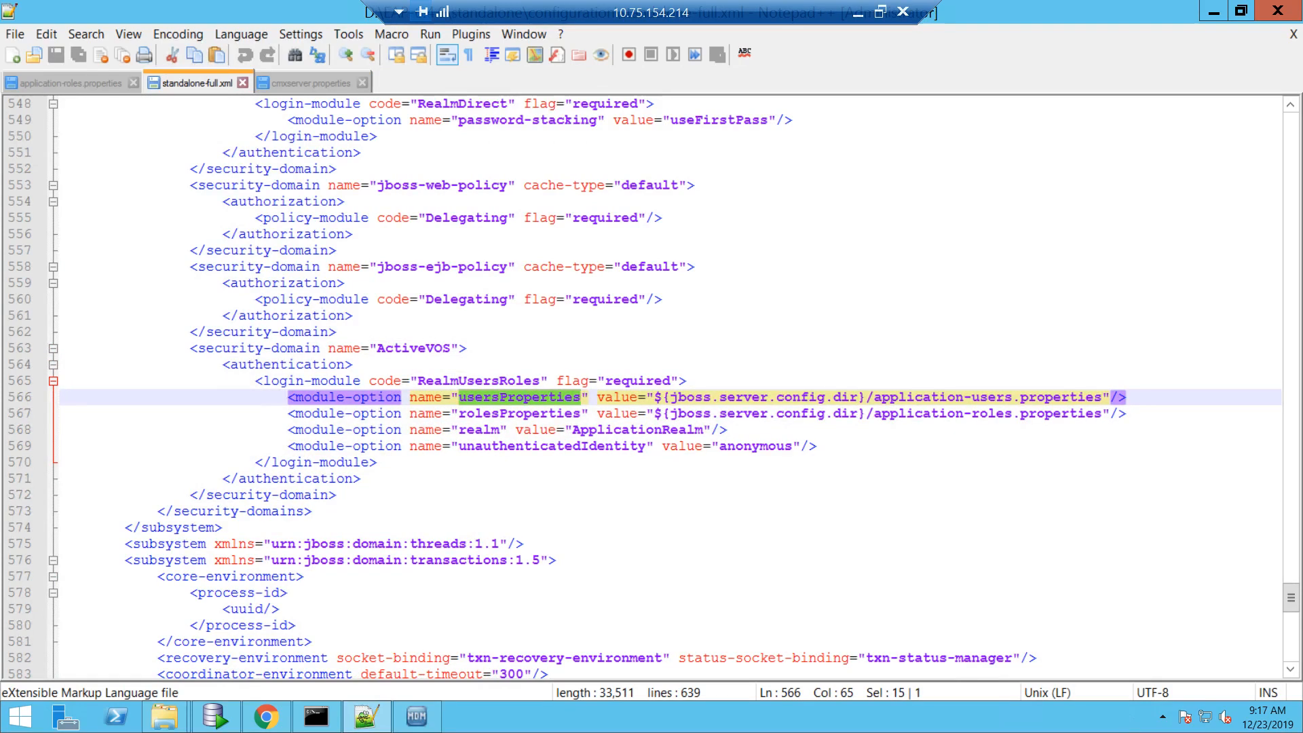
{"action": "left_click", "coordinate": [564, 415]}
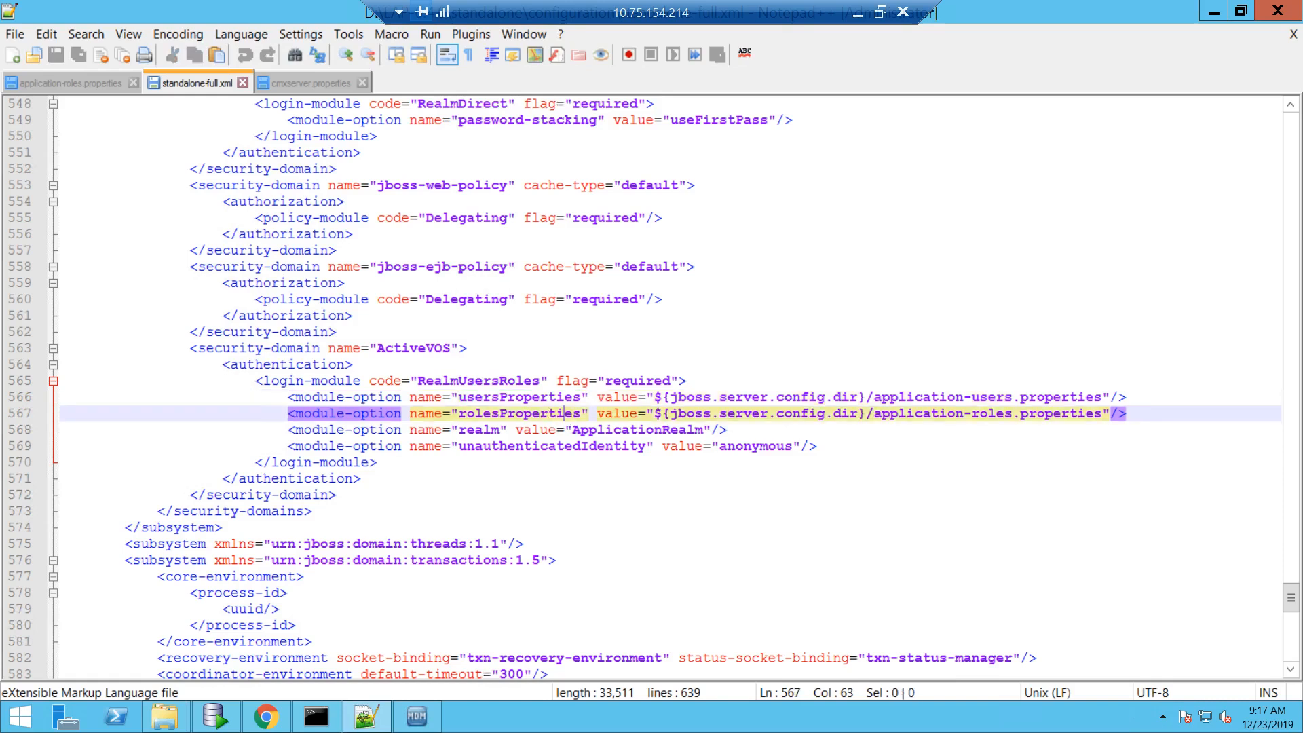
{"action": "triple_click", "coordinate": [910, 414]}
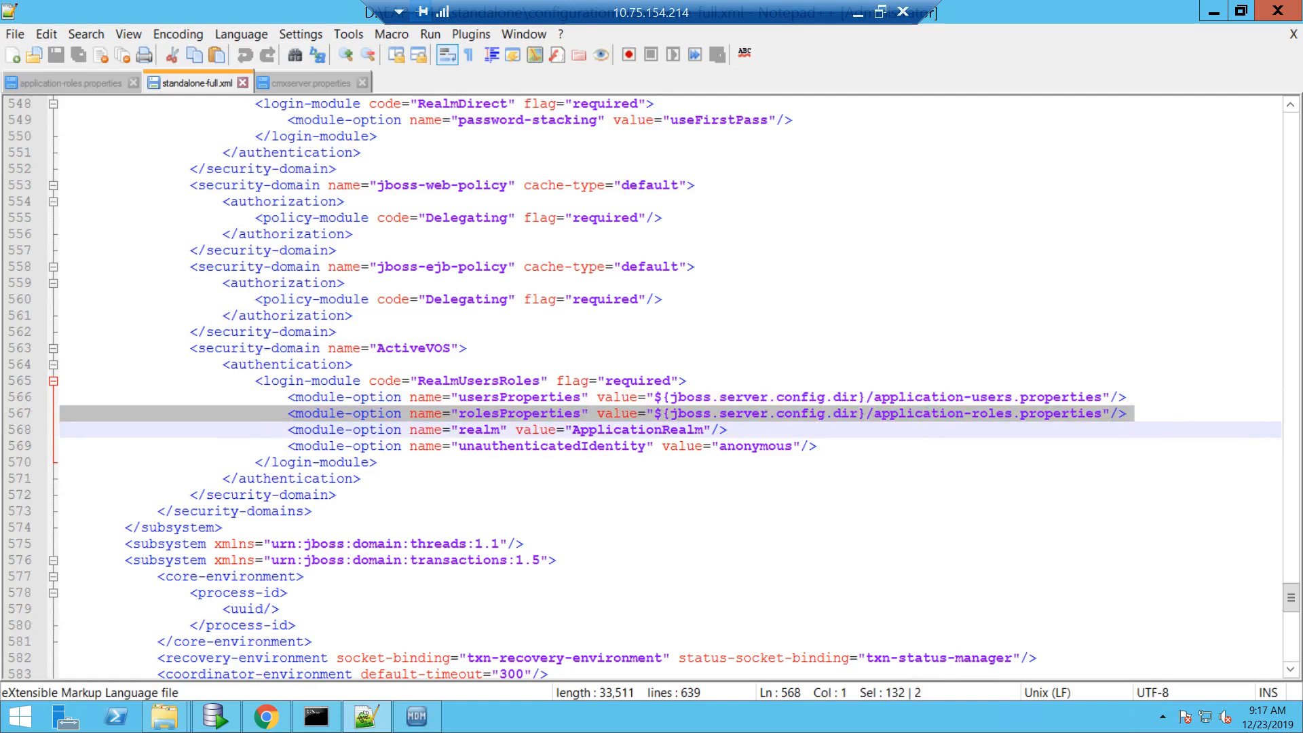
{"action": "double_click", "coordinate": [660, 431]}
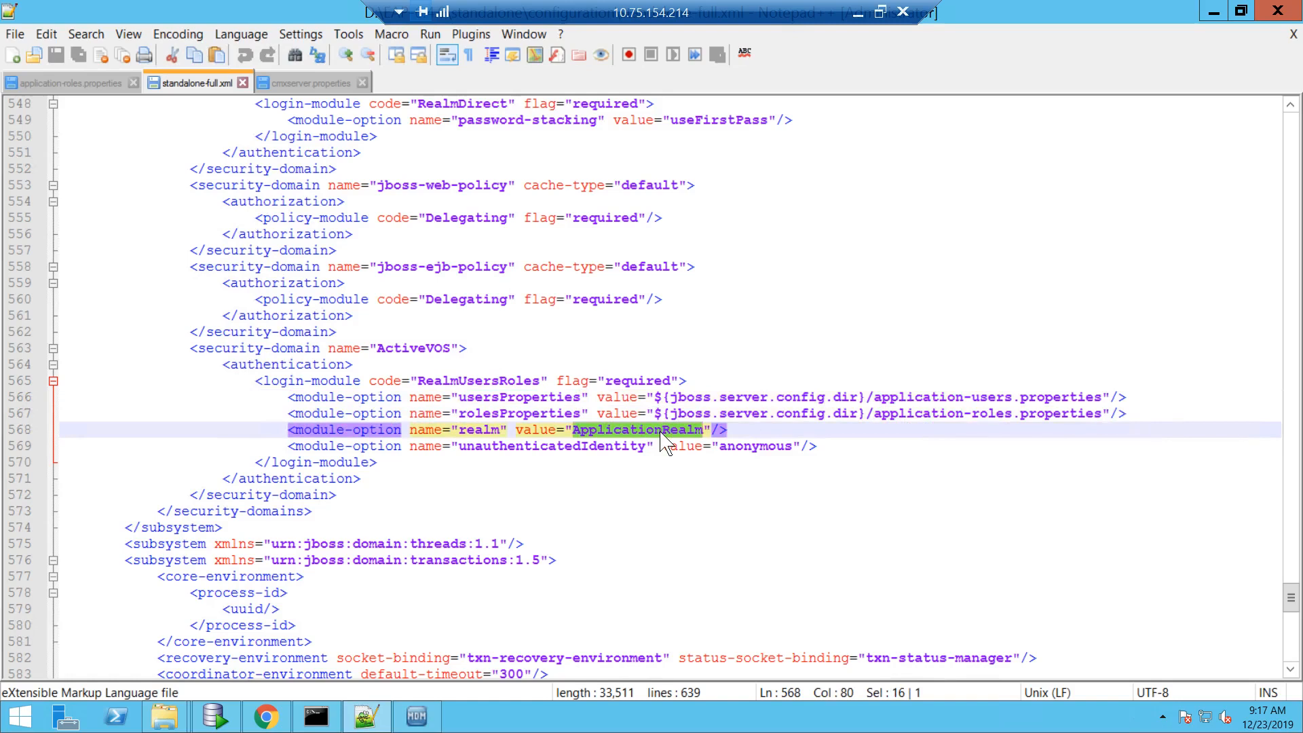
{"action": "left_click", "coordinate": [78, 85]}
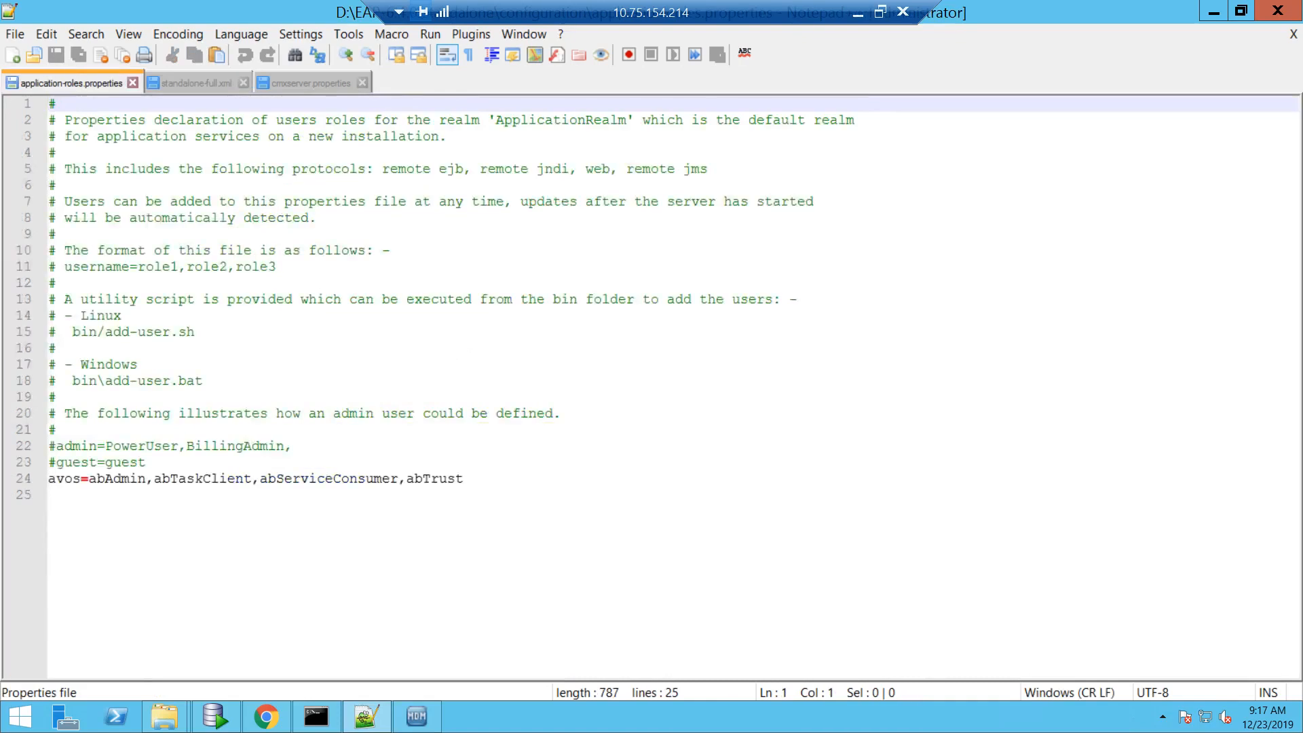
{"action": "double_click", "coordinate": [63, 478]}
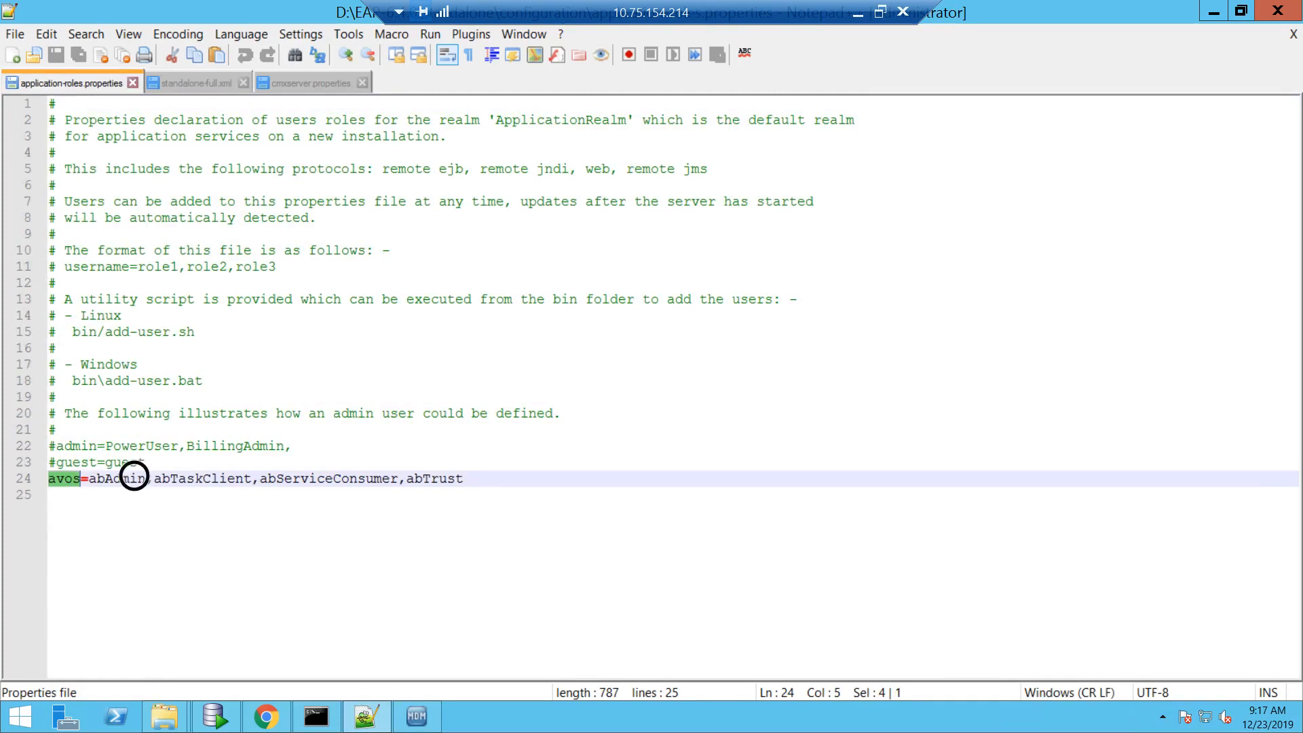
{"action": "double_click", "coordinate": [137, 478]}
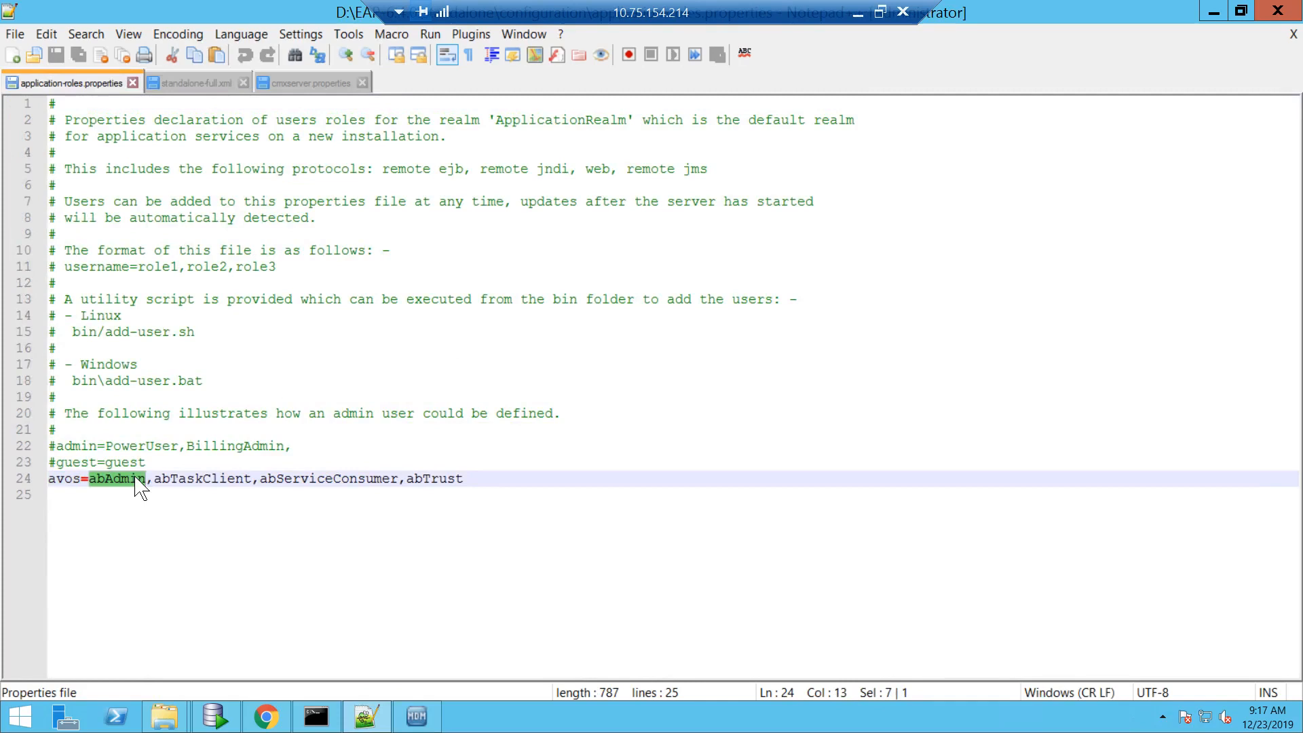
{"action": "double_click", "coordinate": [224, 478]}
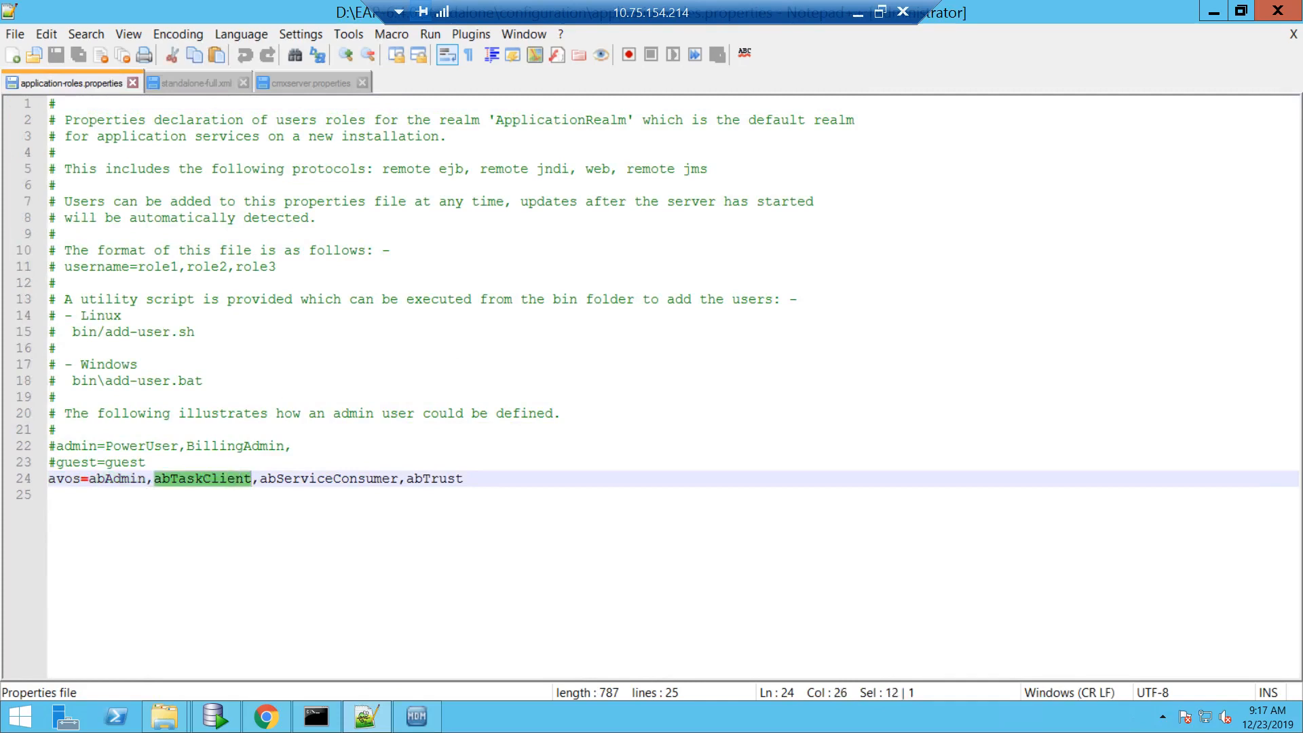
{"action": "double_click", "coordinate": [302, 479]}
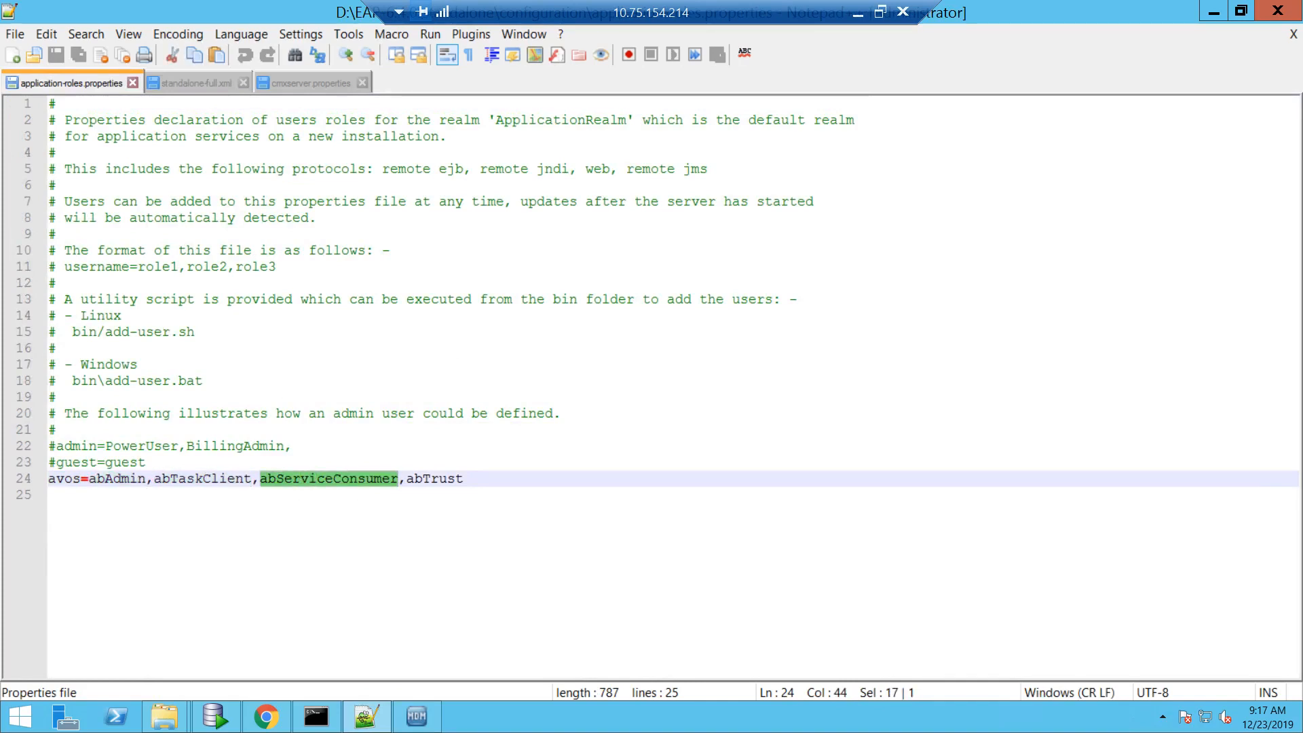
{"action": "double_click", "coordinate": [433, 479]}
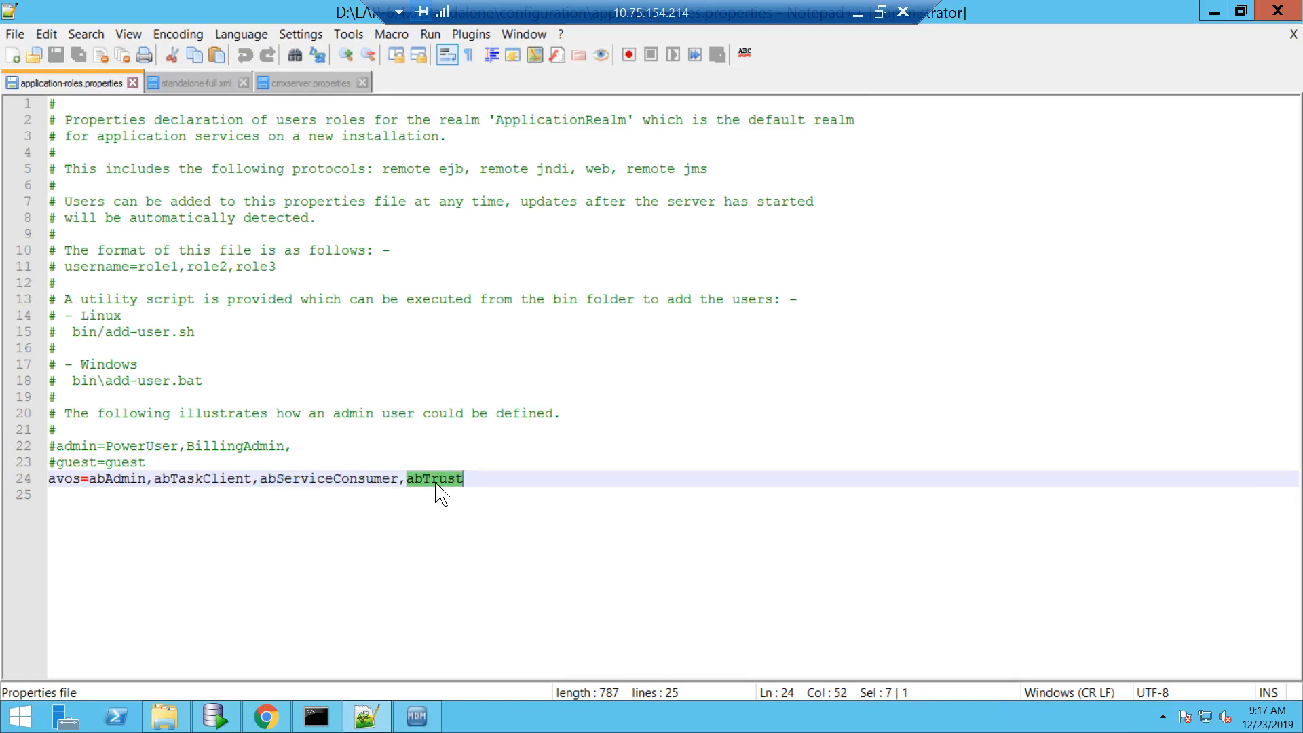
- Under Monitor, list Active Processes and open Customer360Process 9769's details
{"action": "left_click", "coordinate": [265, 718]}
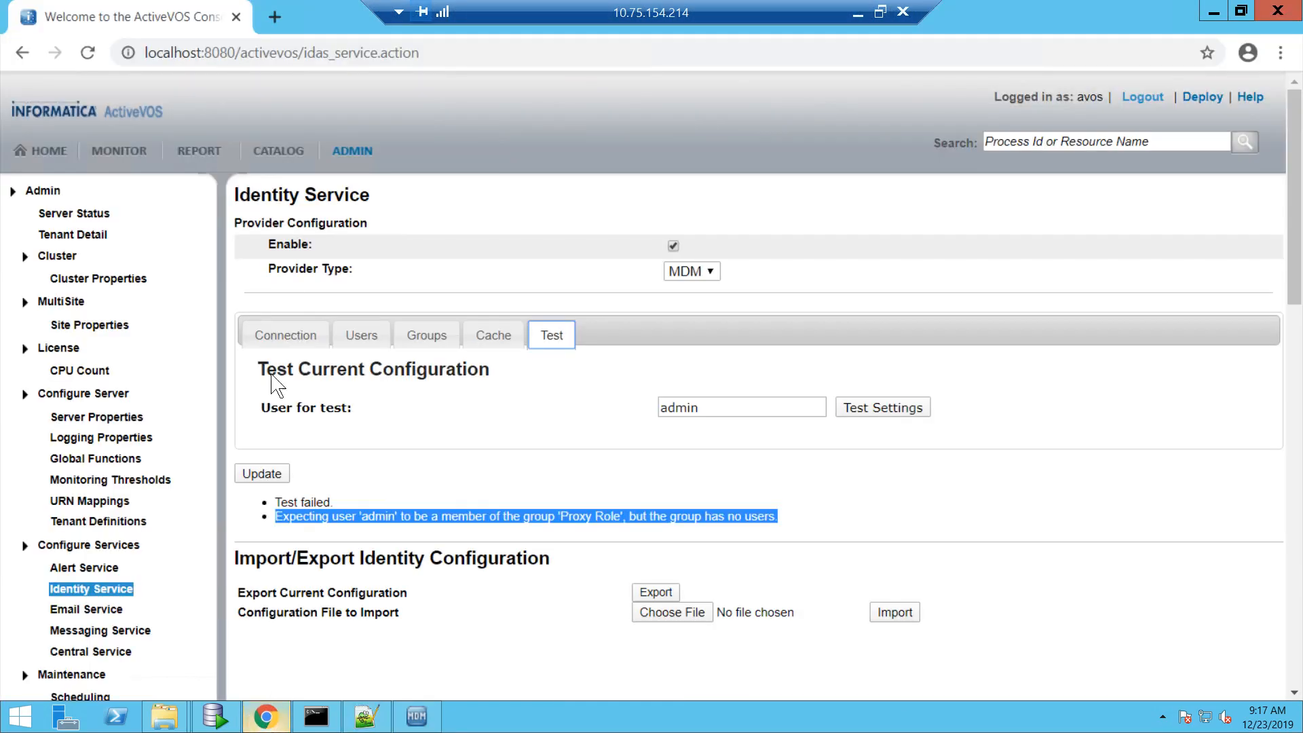
{"action": "left_click", "coordinate": [141, 152]}
{"action": "left_click", "coordinate": [111, 242]}
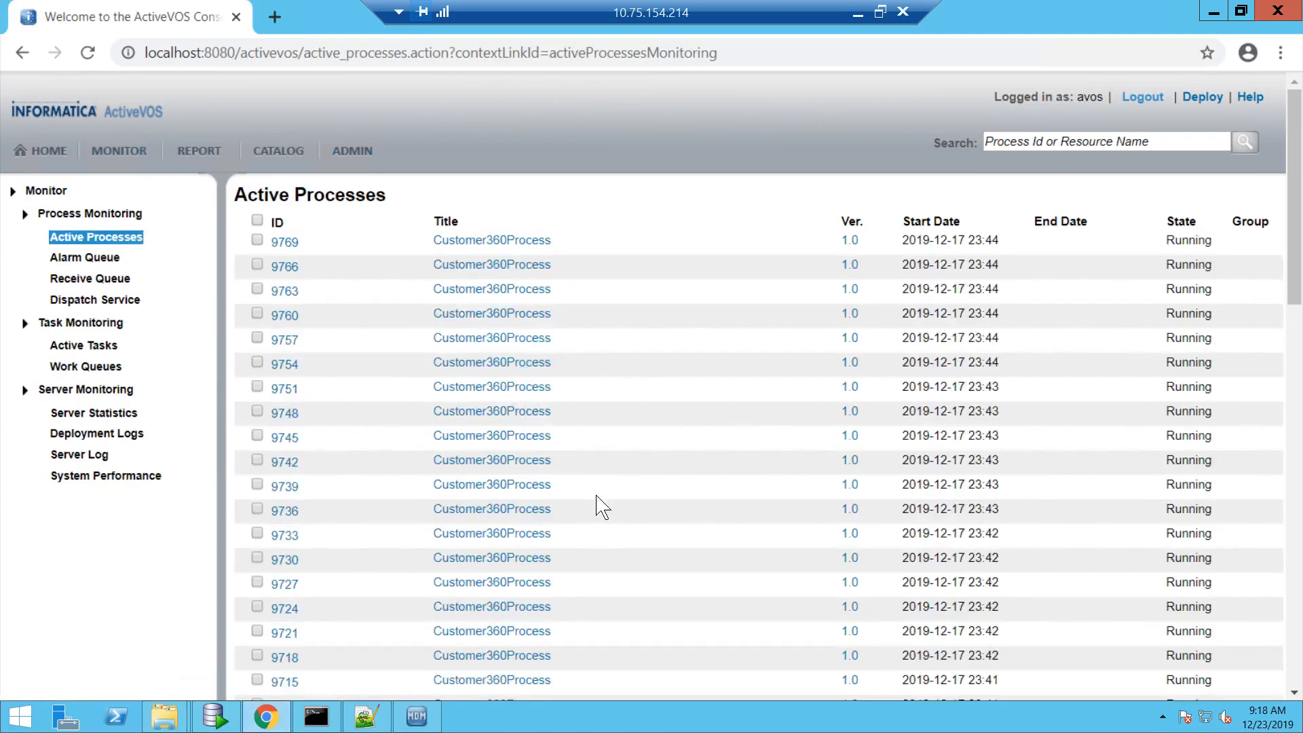
{"action": "left_click_drag", "start_coordinate": [1290, 283], "coordinate": [1289, 245]}
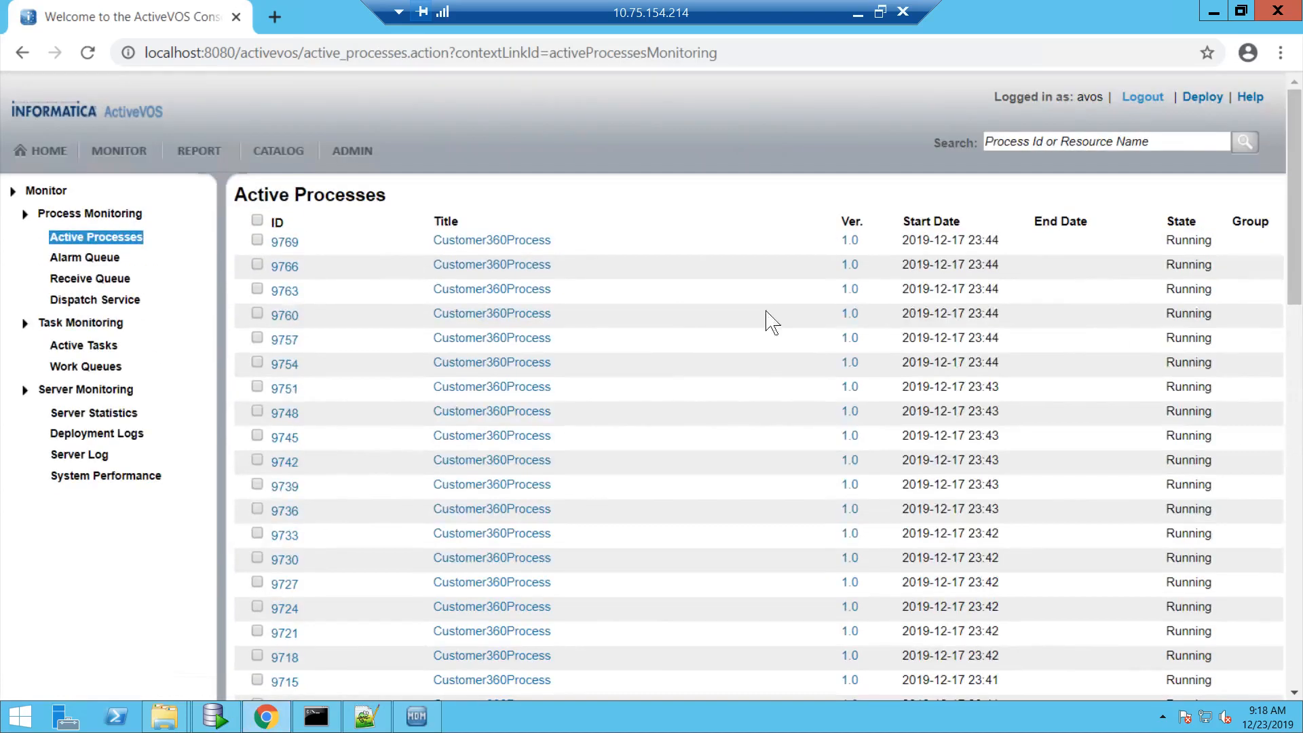
{"action": "left_click", "coordinate": [515, 241]}
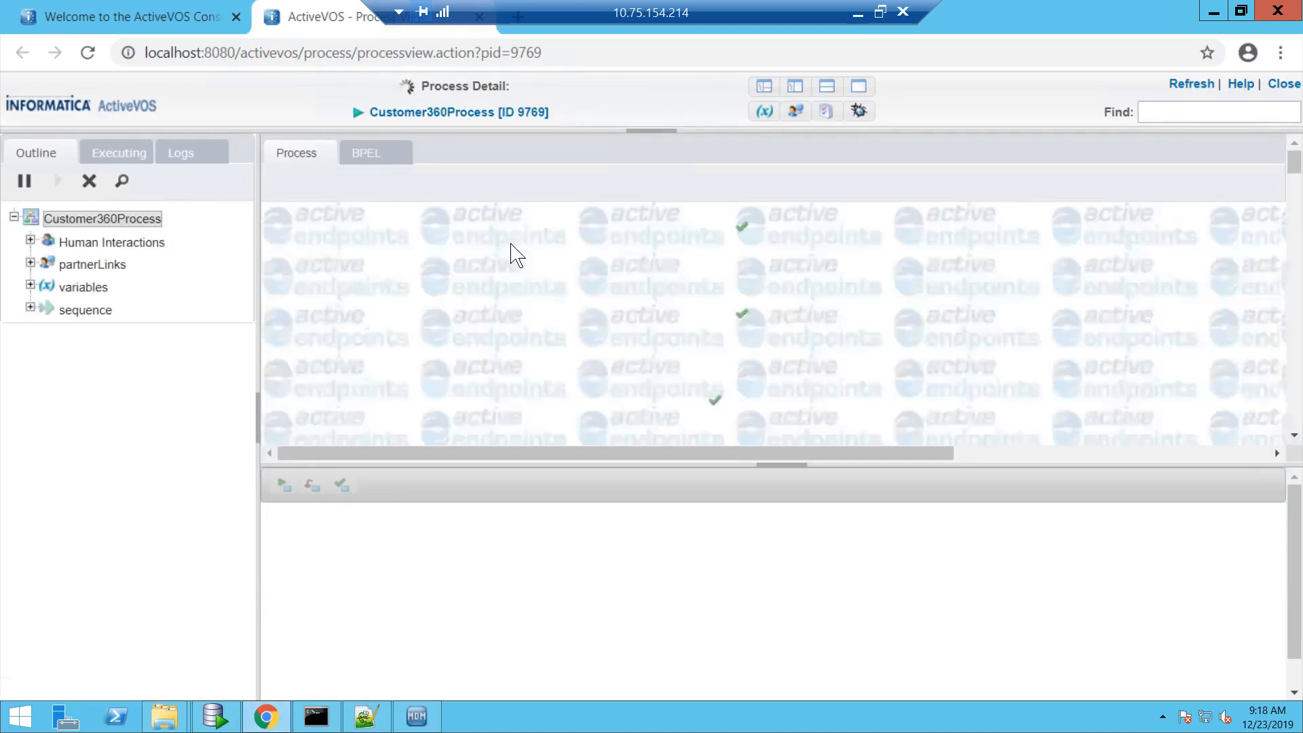
- Open process 9769's Draft State step and its ProcessTaskRequest input variable data
{"action": "left_click_drag", "start_coordinate": [1296, 168], "coordinate": [1296, 204]}
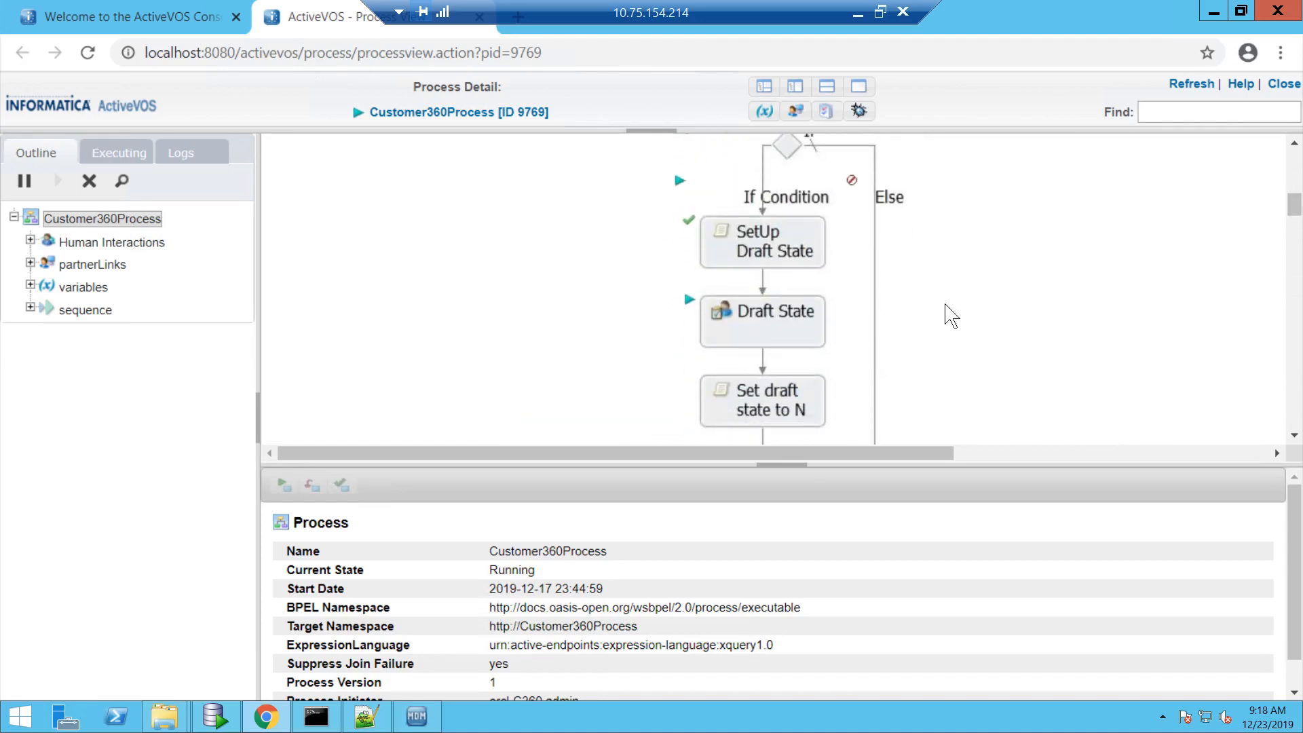
{"action": "left_click", "coordinate": [811, 317]}
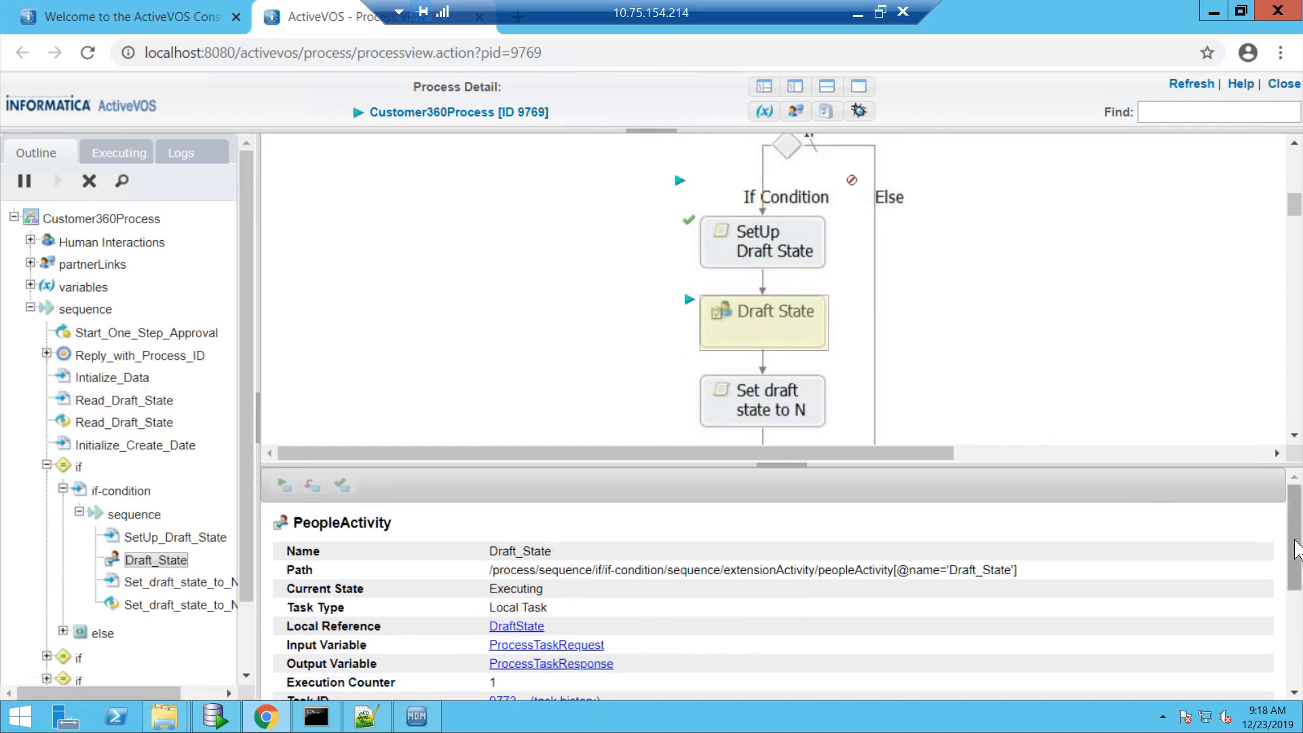
{"action": "scroll", "coordinate": [1296, 550], "scroll_direction": "down", "scroll_amount": 1}
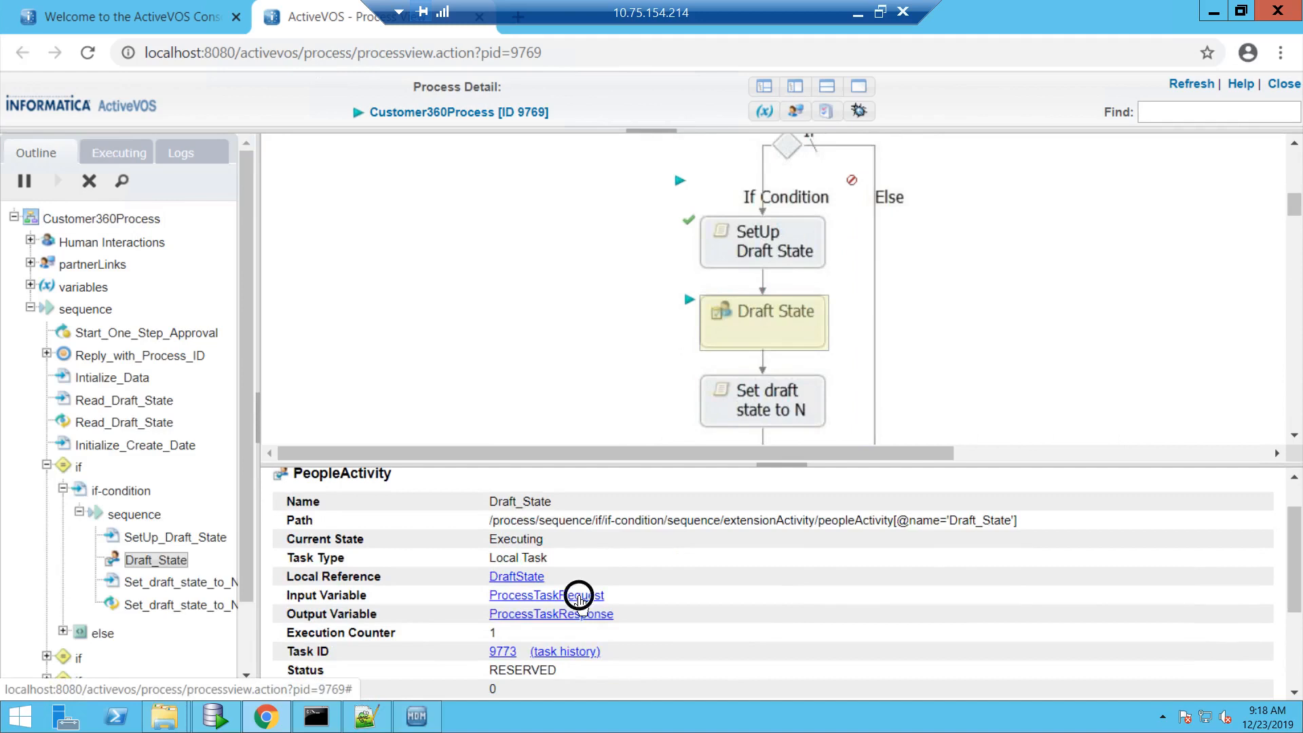
{"action": "left_click", "coordinate": [579, 596]}
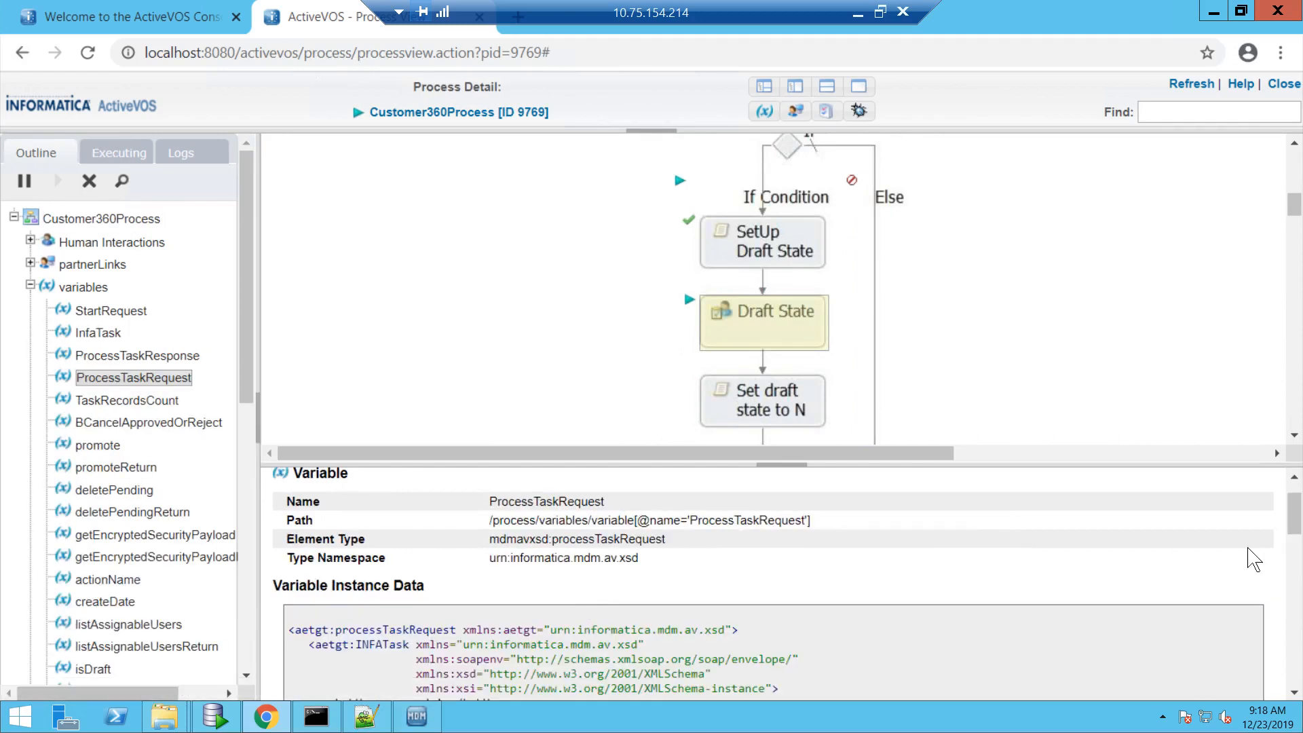
- Review the request data, then view ProcessTaskResponse showing orsId orcl-C360 and OPEN task status
{"action": "left_click_drag", "start_coordinate": [1296, 516], "coordinate": [1295, 553]}
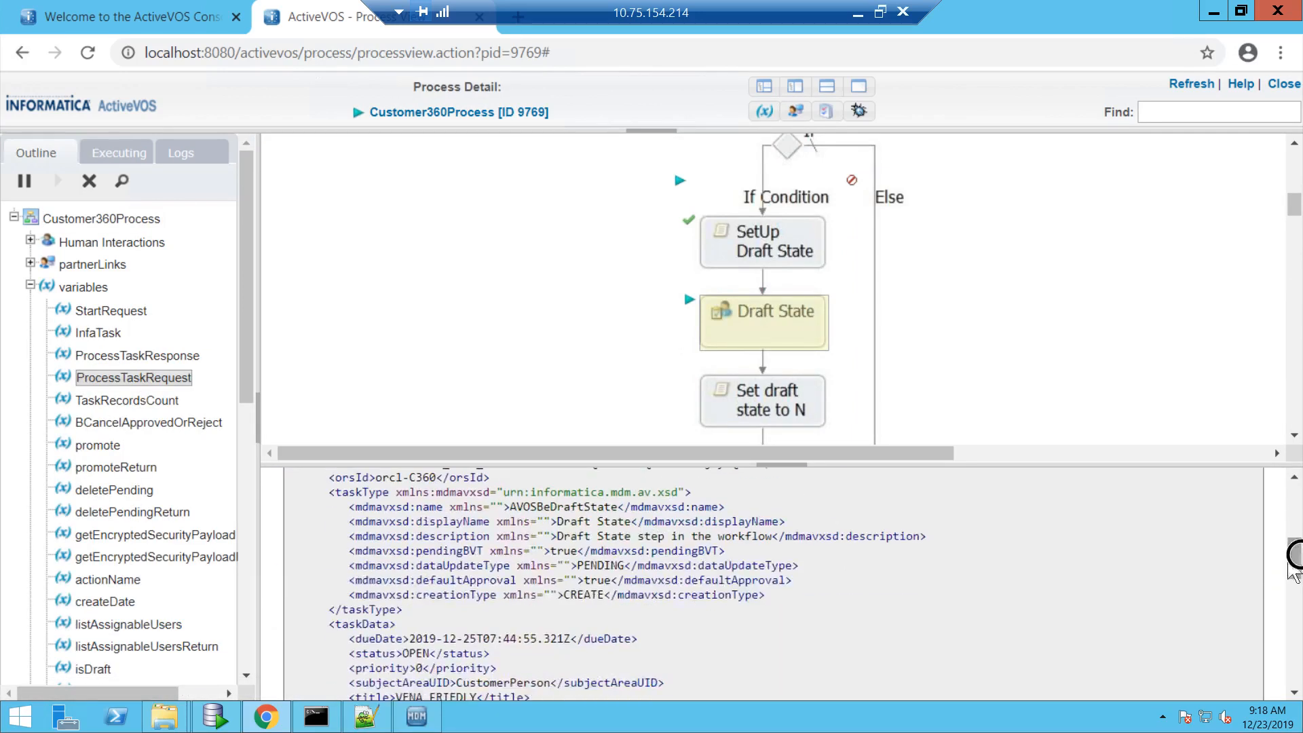
{"action": "left_click_drag", "start_coordinate": [510, 551], "coordinate": [541, 630]}
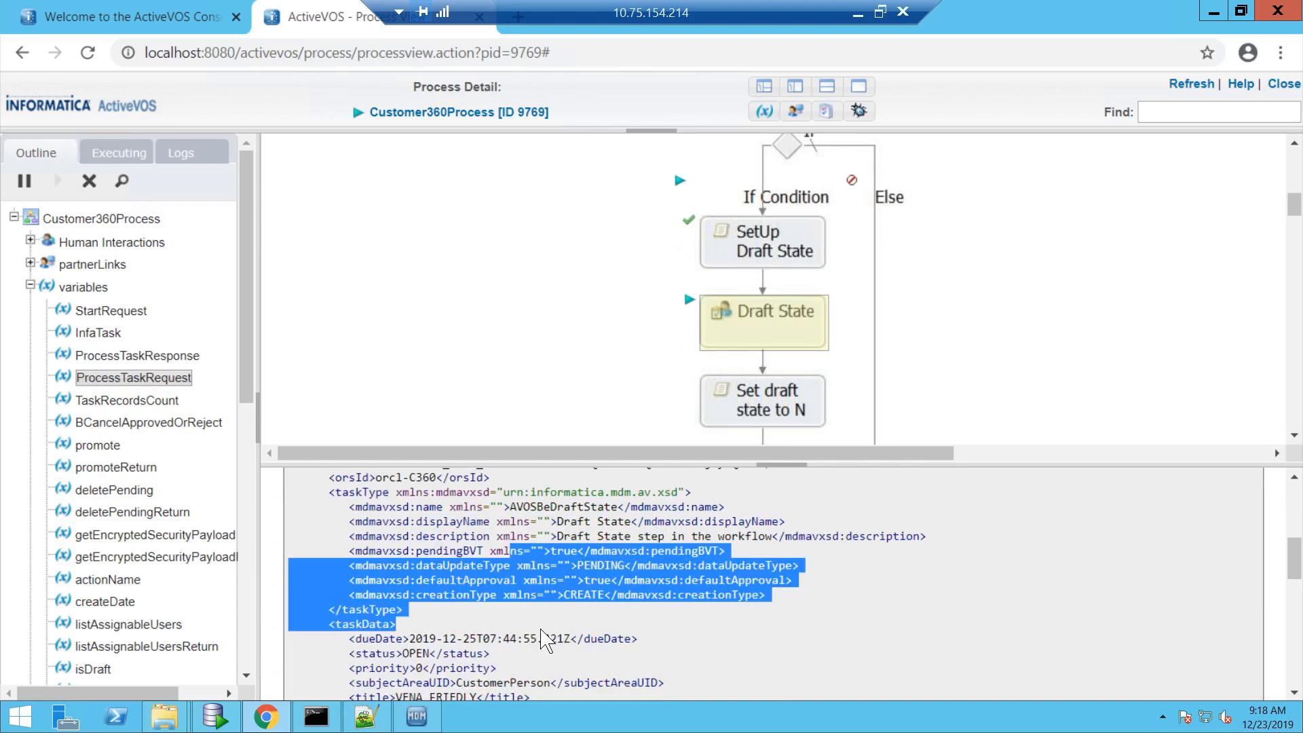
{"action": "left_click", "coordinate": [1291, 557]}
{"action": "left_click_drag", "start_coordinate": [1291, 557], "coordinate": [1294, 501]}
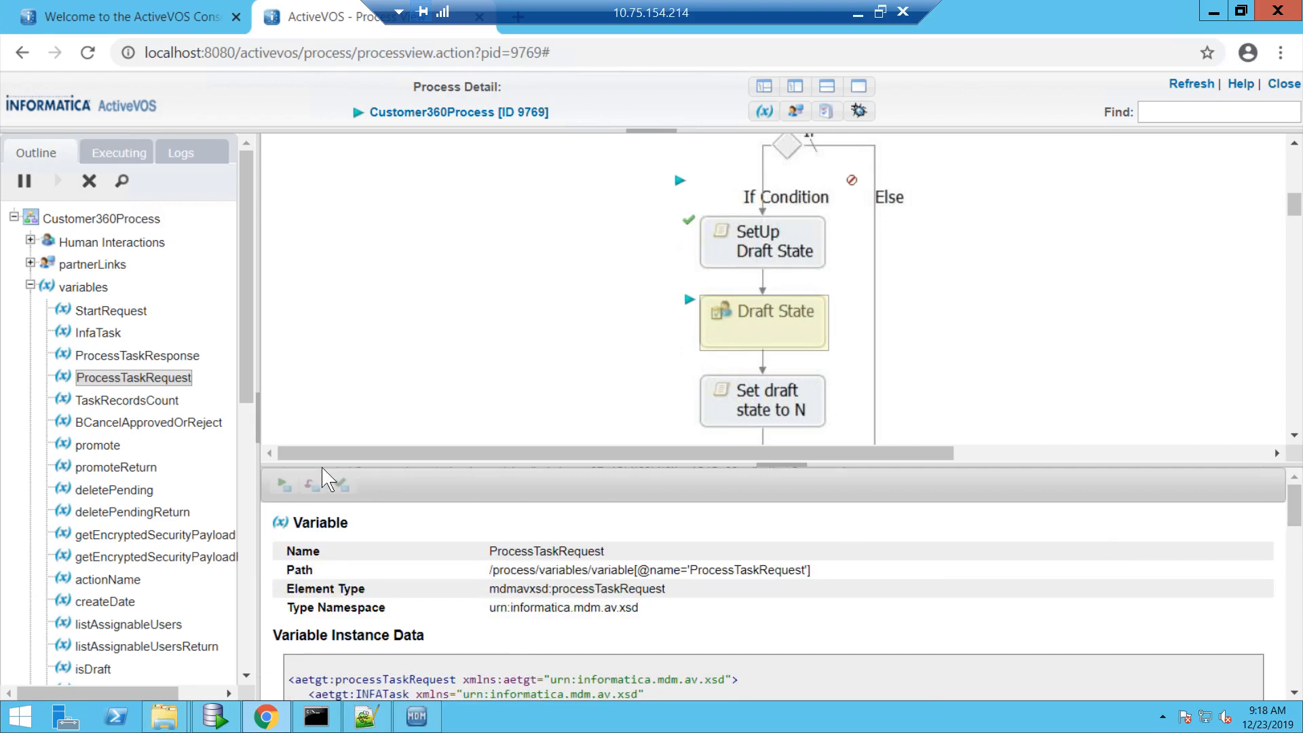
{"action": "left_click", "coordinate": [136, 355]}
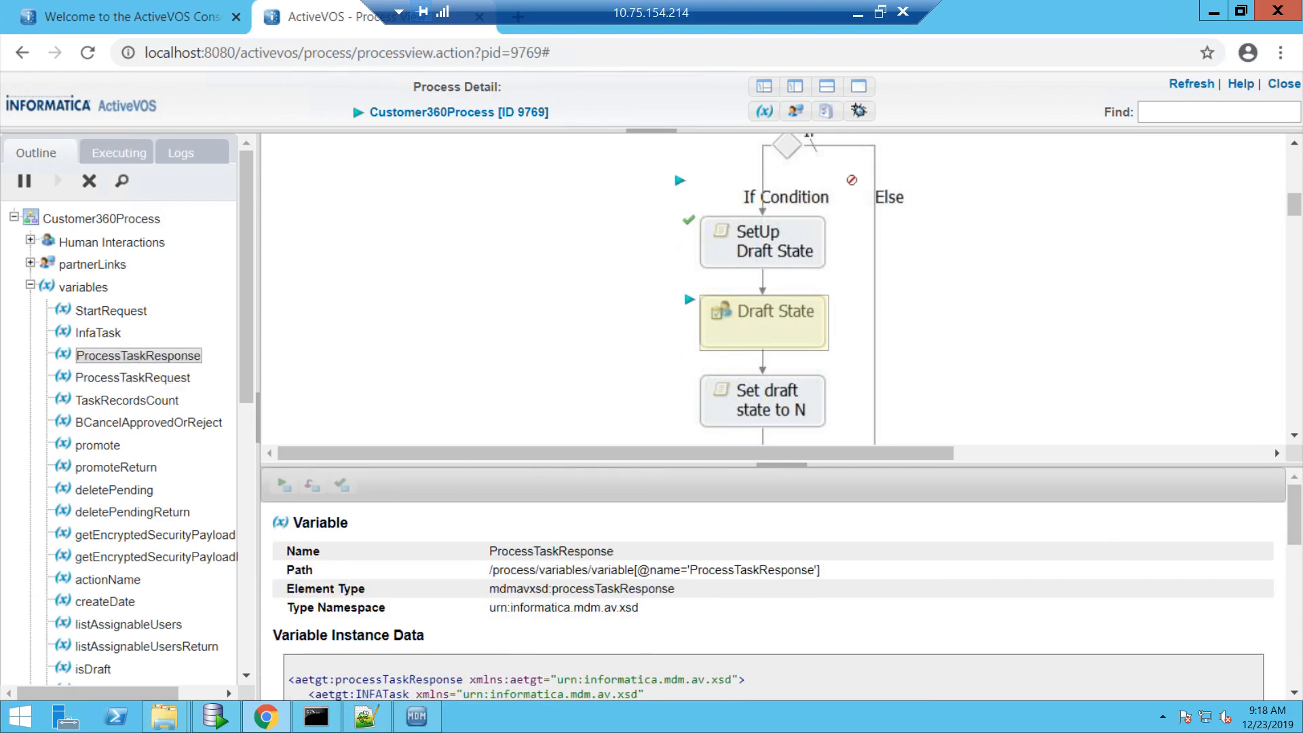
{"action": "left_click_drag", "start_coordinate": [1295, 523], "coordinate": [1295, 566]}
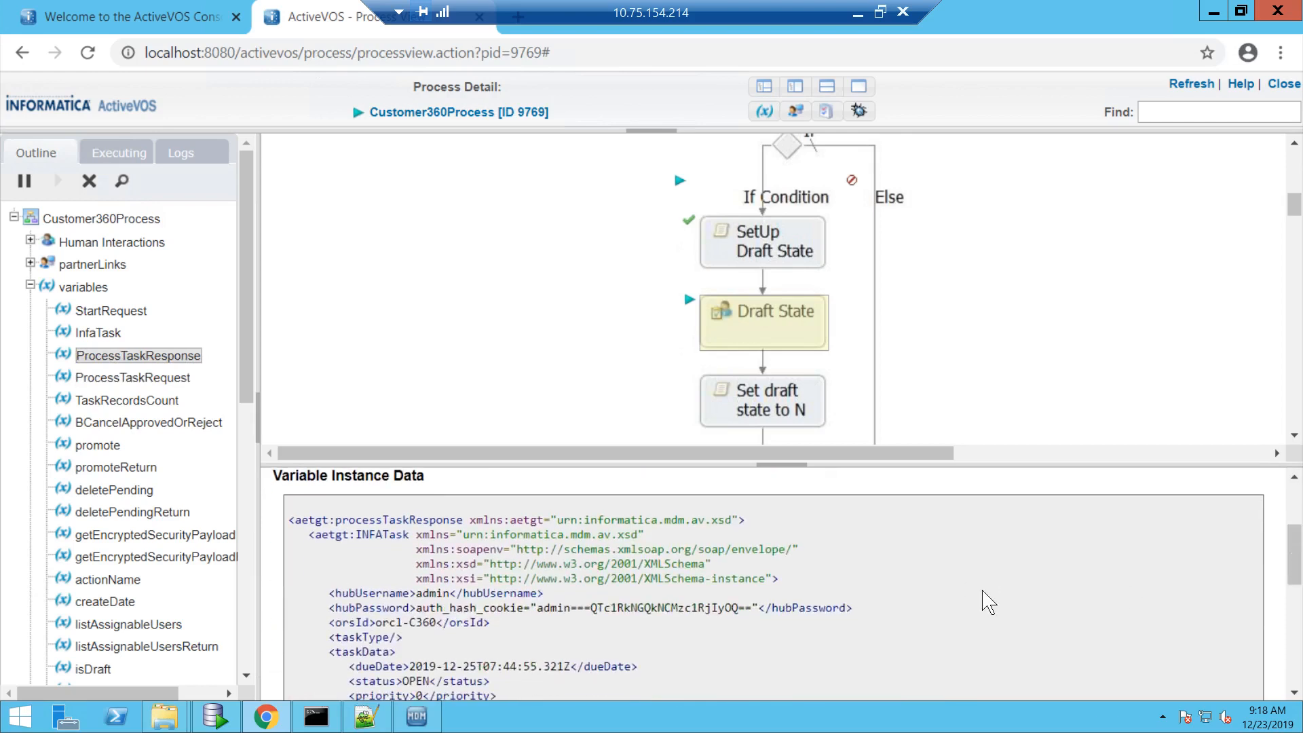